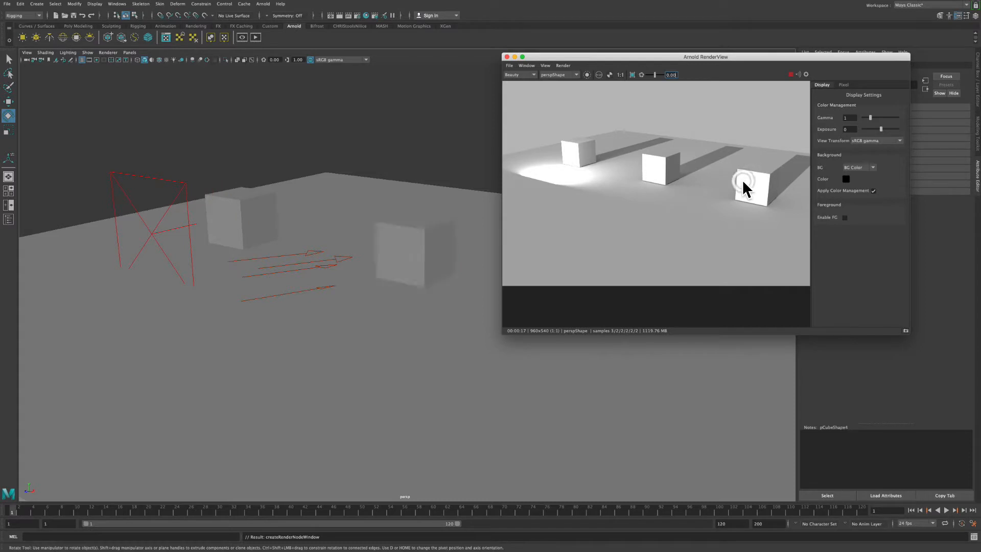
Remove the sky light that brightens the background behind the three cubes.
click(657, 176)
click(568, 149)
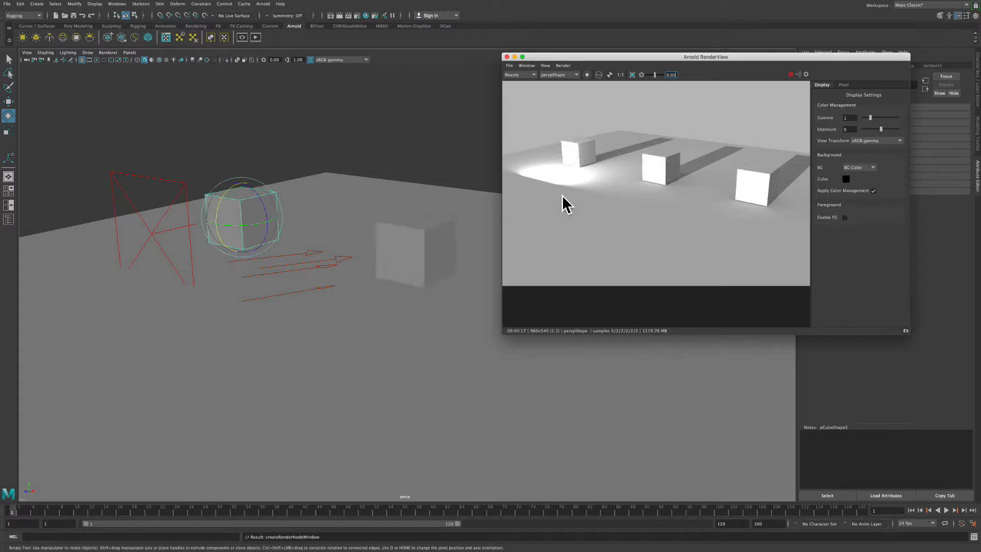
click(437, 121)
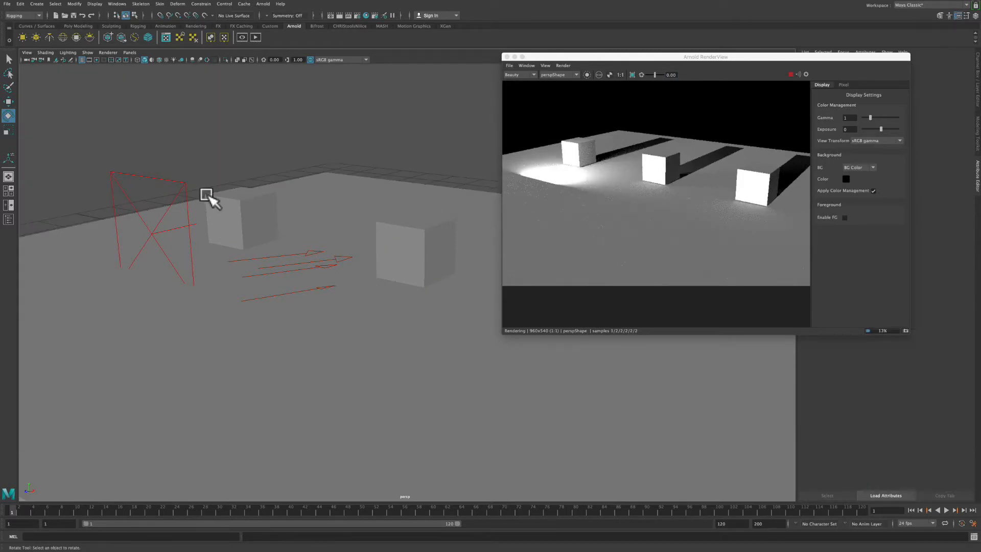
Create a second Arnold area light, place it enlarged above the floor near the farthest cube, and tilt it about 63° downward.
click(149, 235)
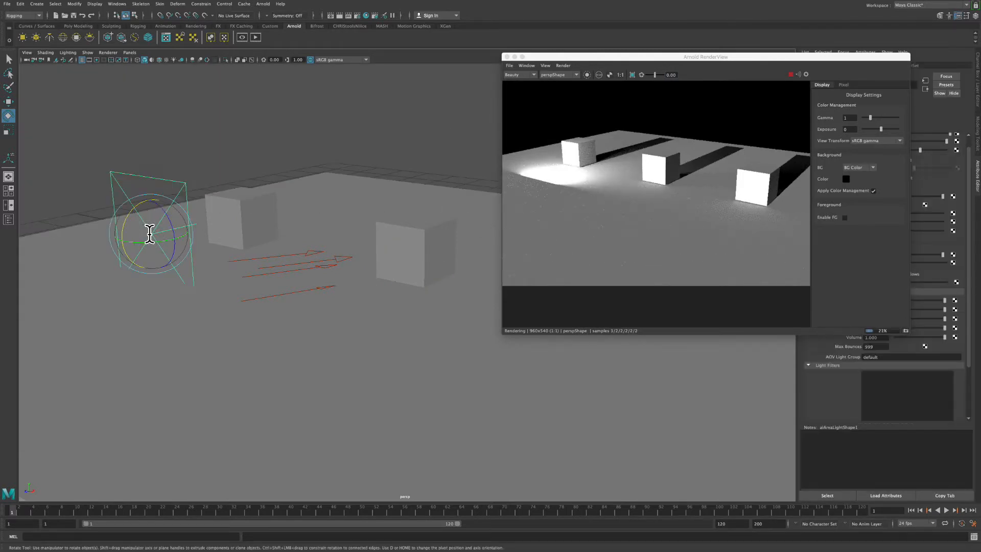
click(23, 38)
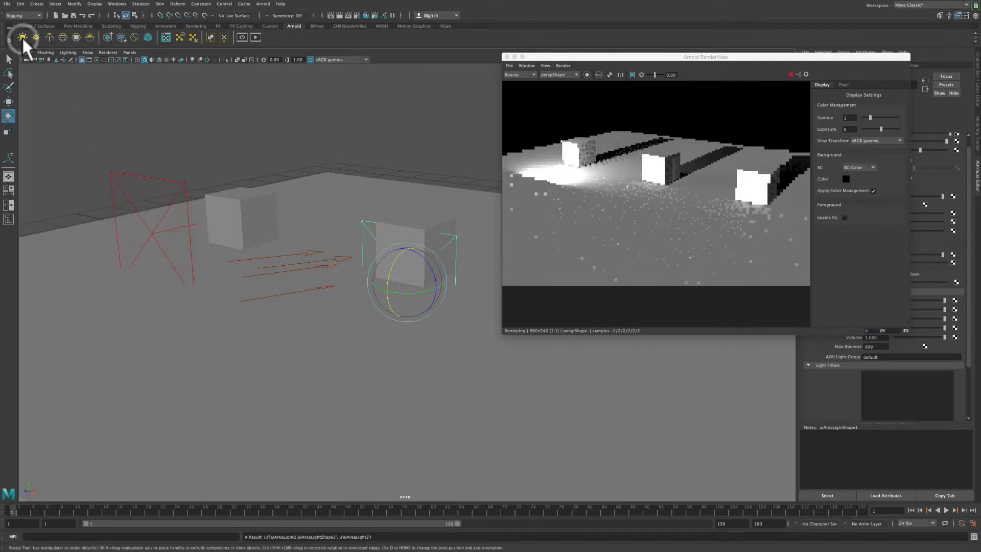
key(w)
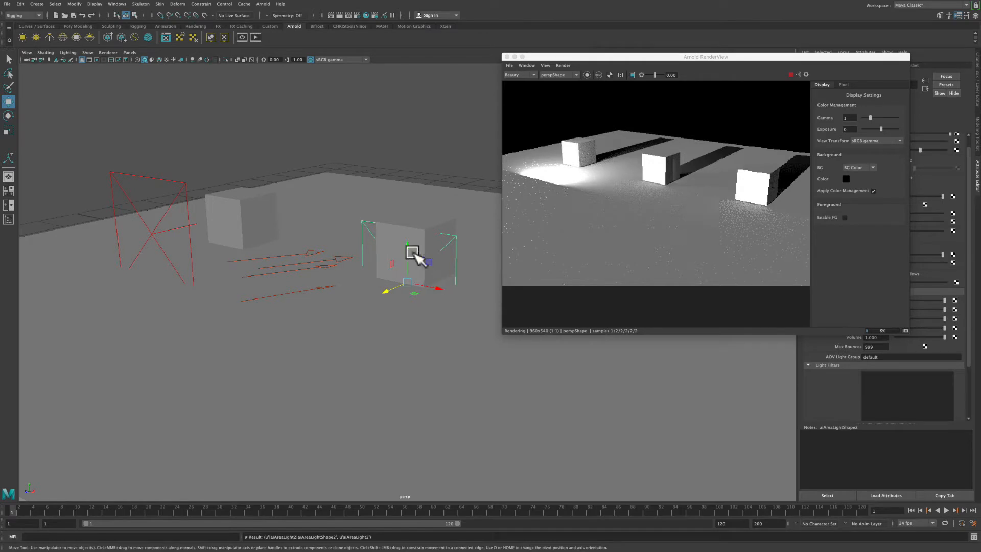
drag(408, 248, 388, 149)
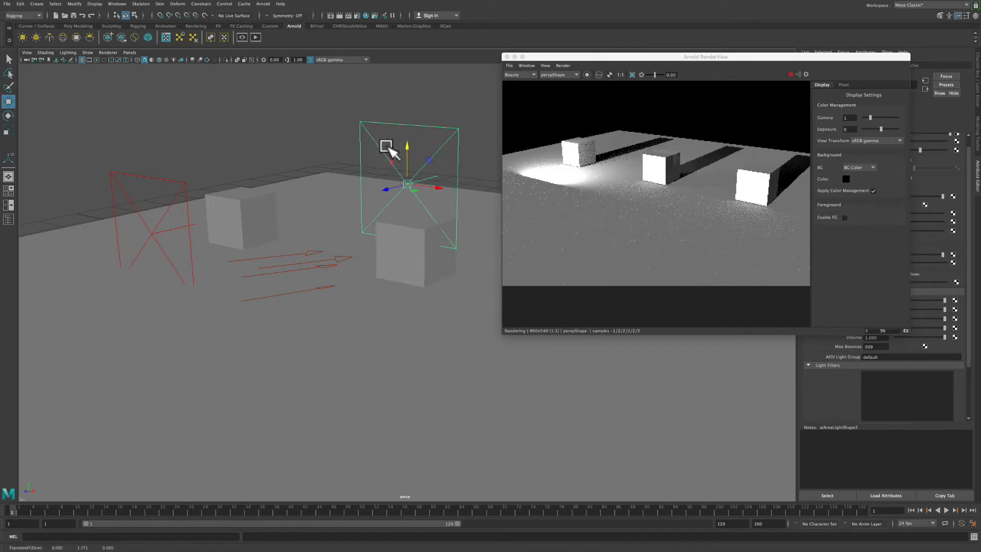
drag(394, 192, 225, 225)
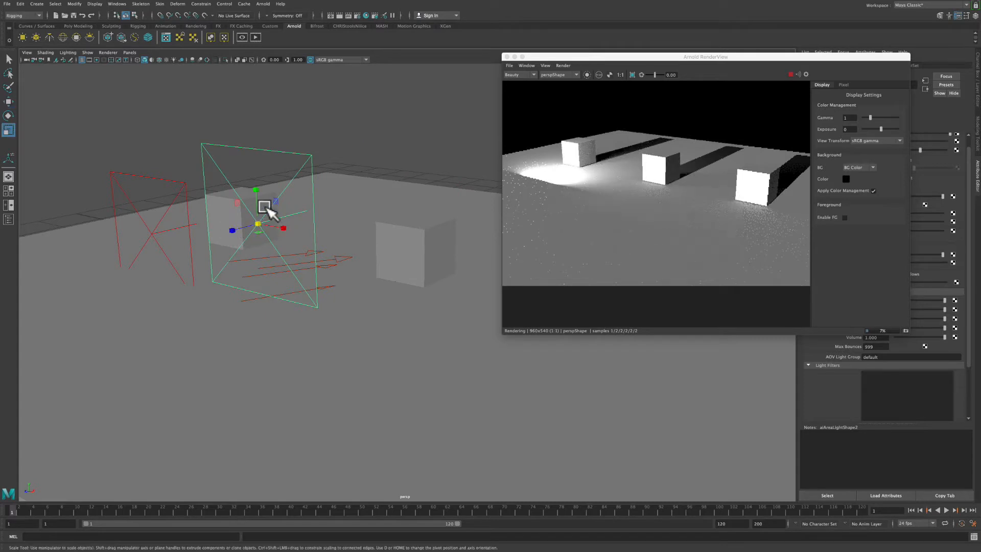
key(e)
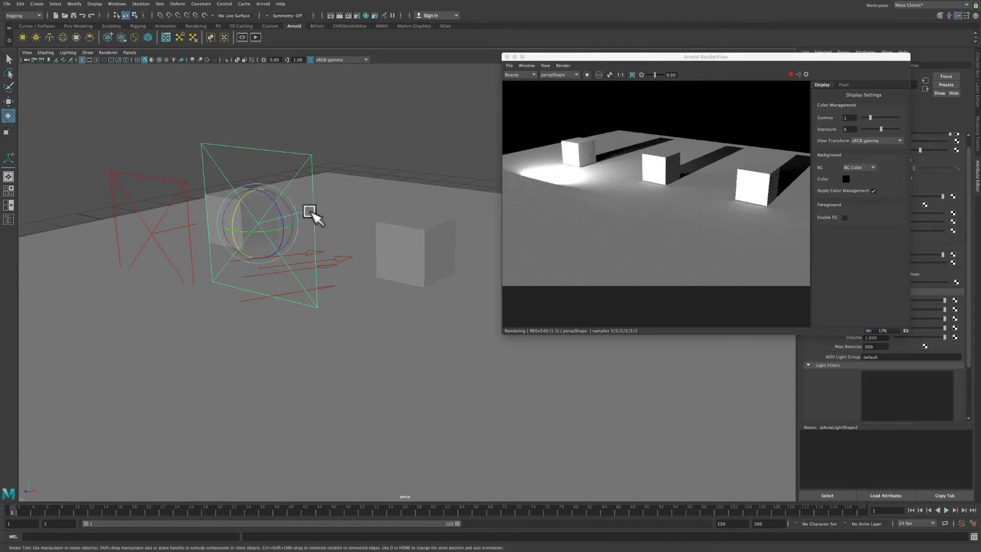
drag(244, 202, 276, 187)
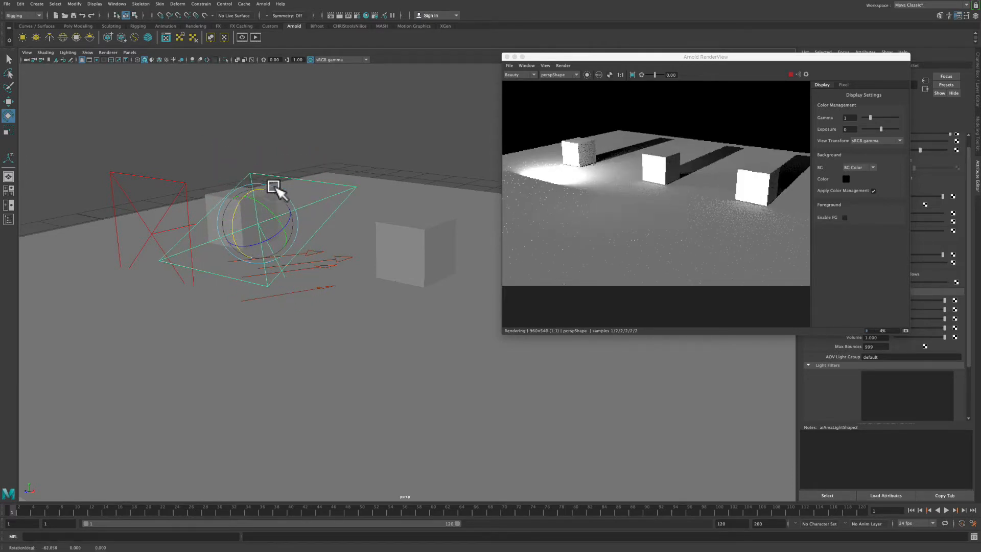
Move the render window clear of the light attributes and set the second area light's intensity to 1000.
drag(669, 57, 502, 290)
scroll(927, 199, up, 1)
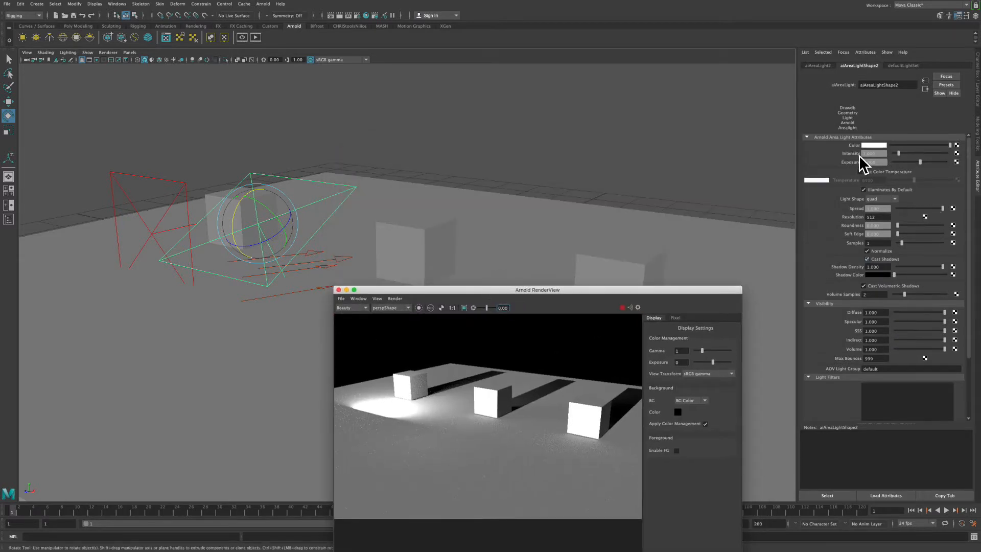
drag(898, 154, 966, 164)
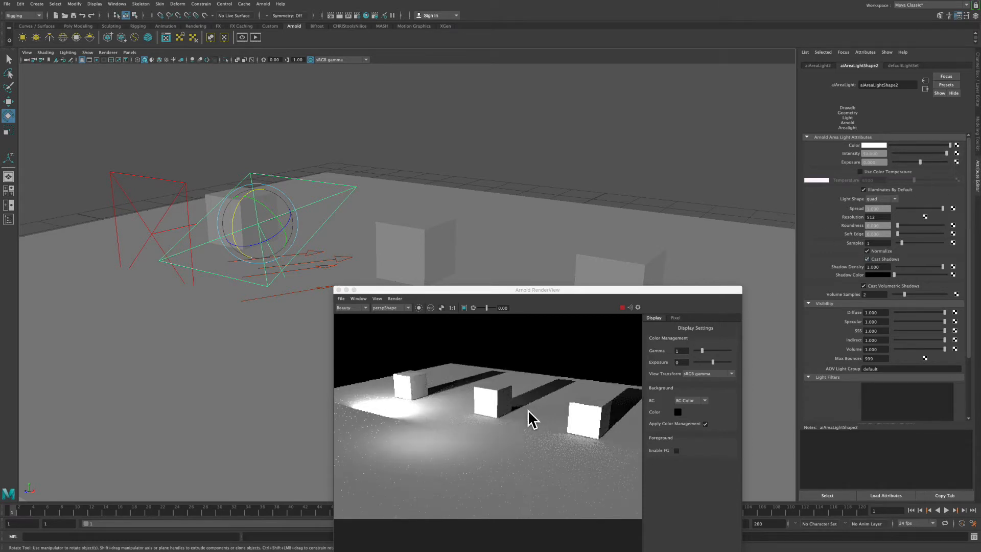
click(868, 154)
double_click(868, 154)
text(1000)
key(Tab)
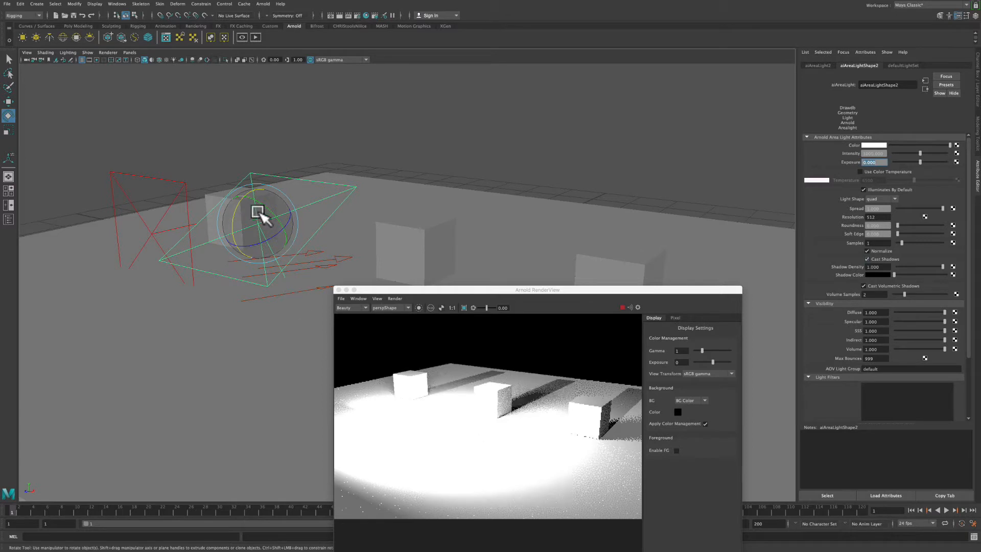
Try the second area light at different tilts over the floor, and delete it.
drag(241, 202, 233, 242)
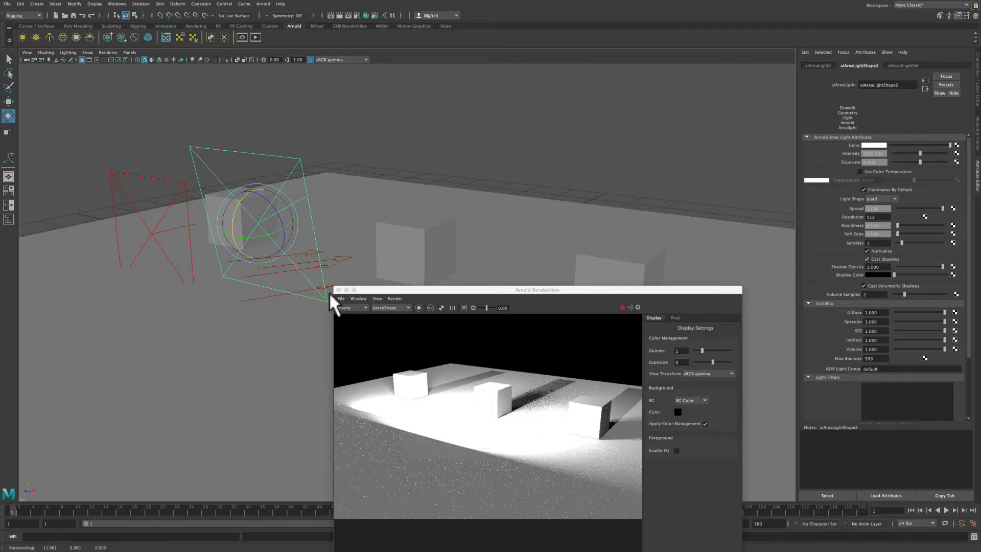
drag(230, 232, 234, 210)
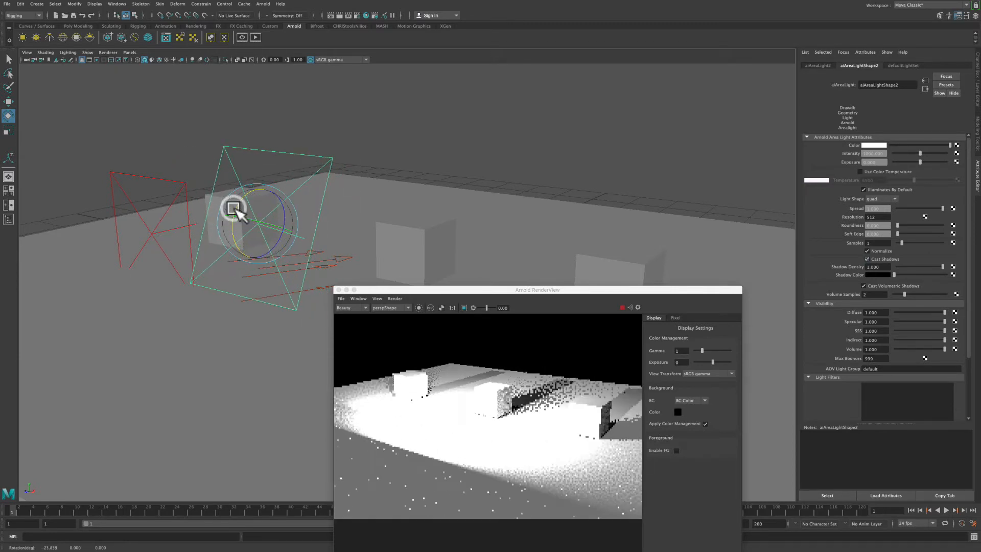
key(Delete)
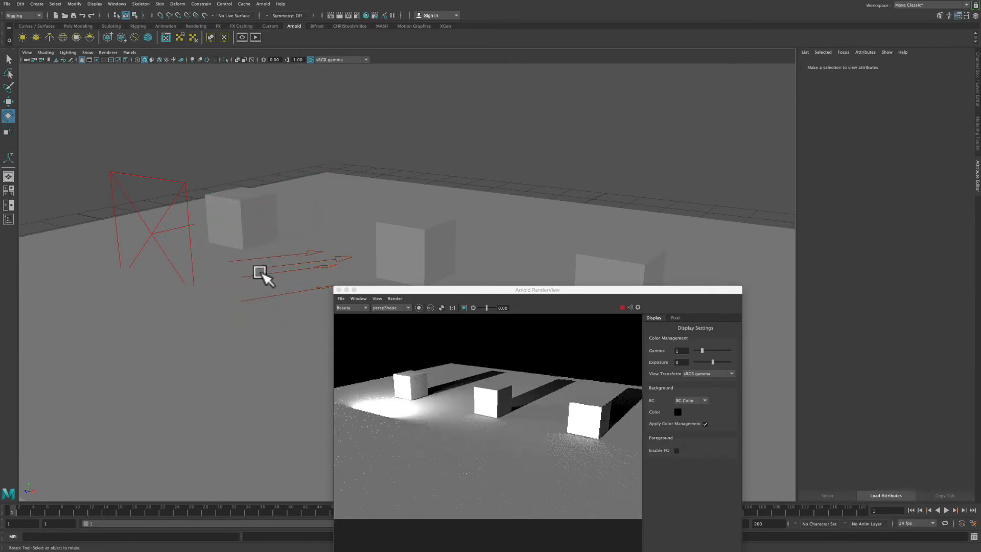
Rotate the directional light to a steeper downward angle so the cubes cast shorter shadows.
click(261, 271)
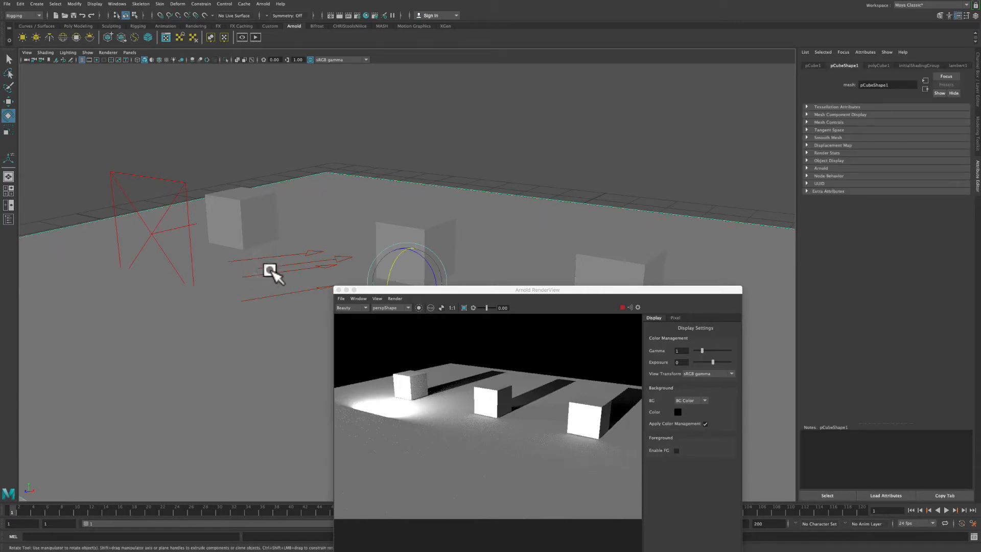
click(315, 266)
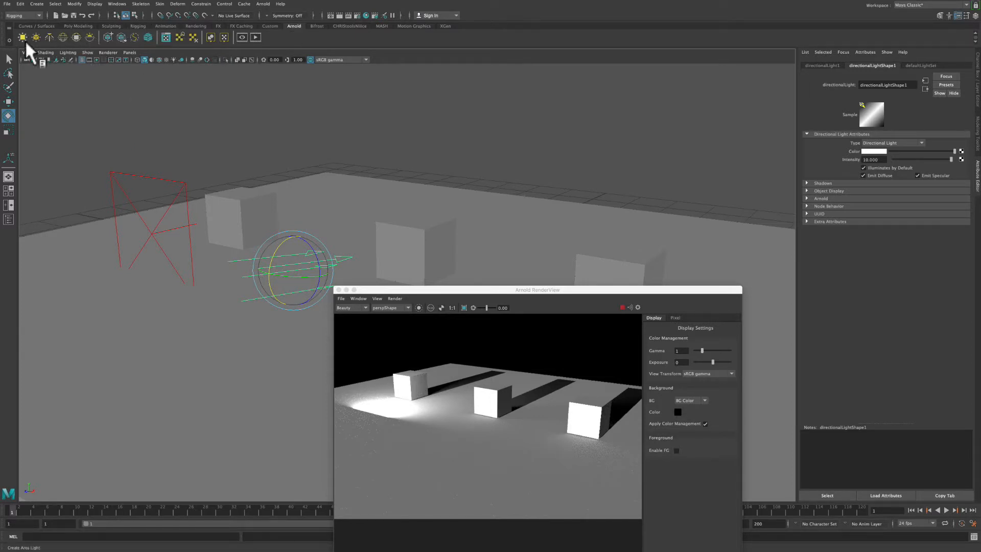
click(195, 26)
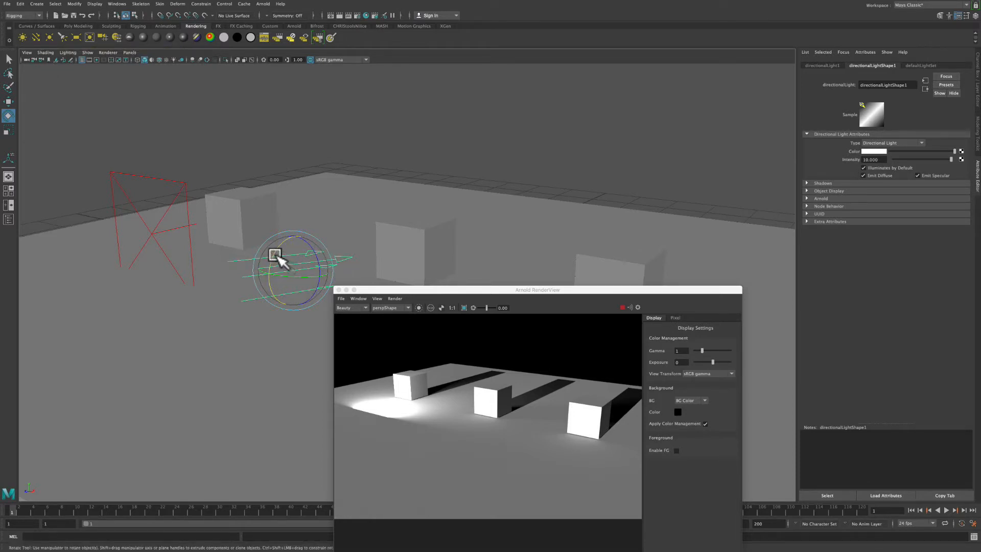
mouse_move(276, 256)
mouse_down()
mouse_move(288, 241)
mouse_move(280, 254)
mouse_move(289, 266)
mouse_up()
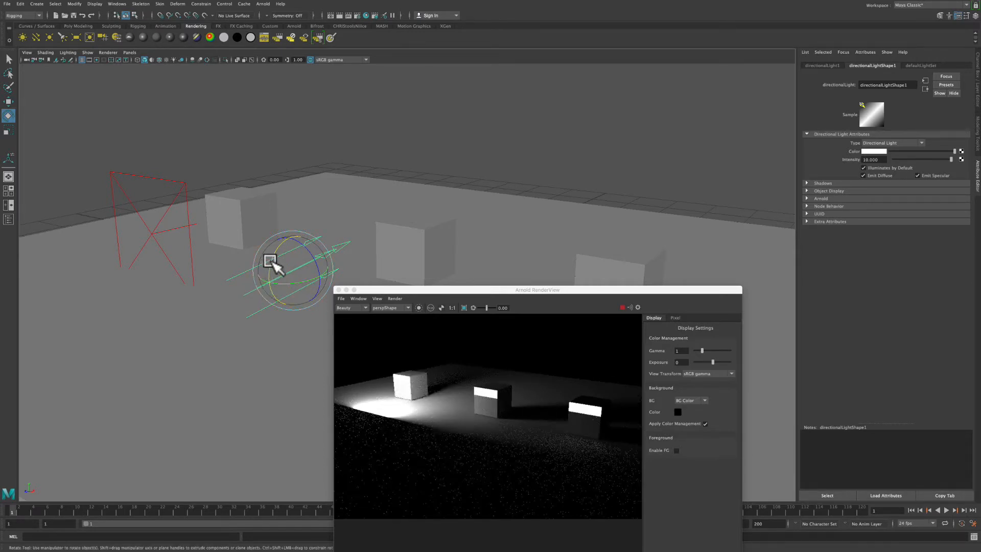
drag(271, 261, 277, 250)
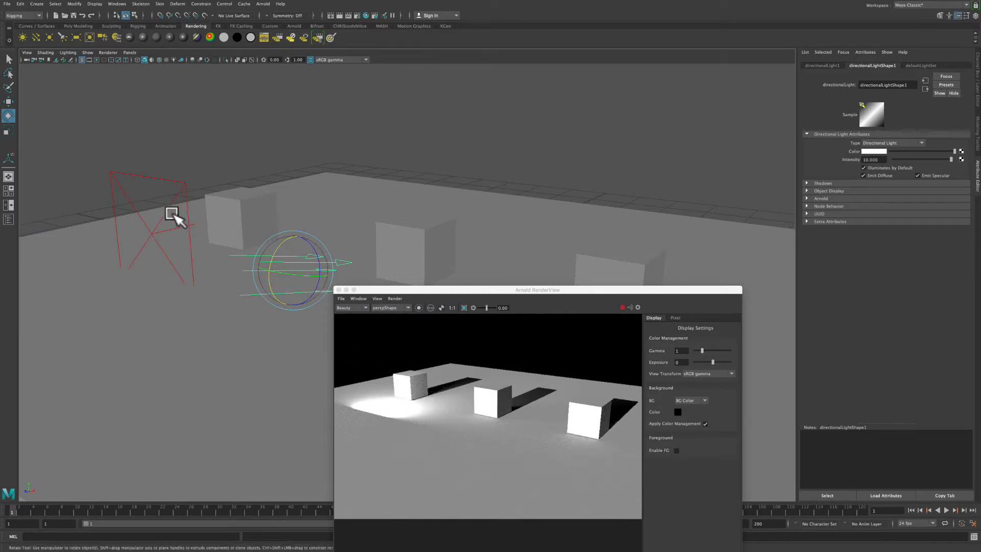
Scale the remaining area light down uniformly to about 0.3 of its size.
click(153, 232)
key(r)
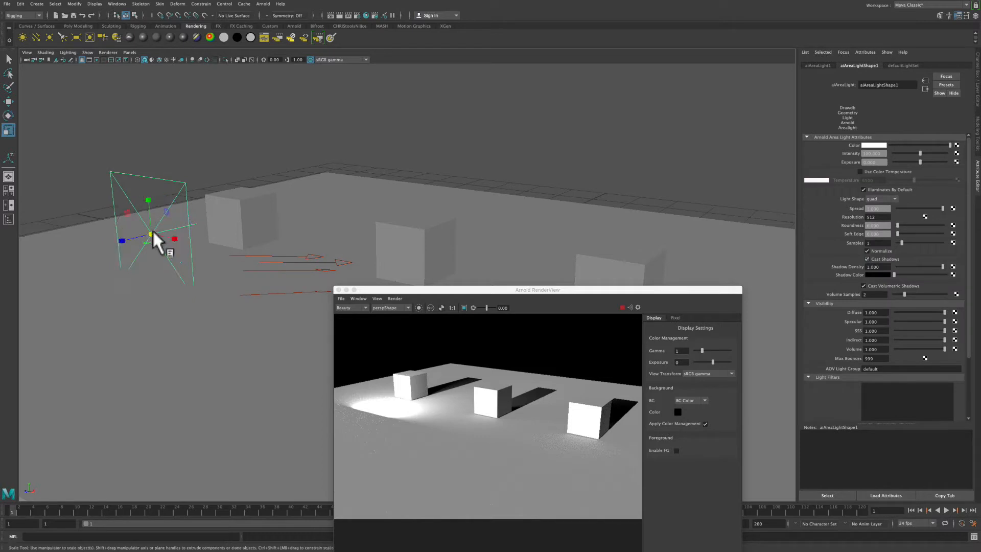
drag(153, 234, 83, 232)
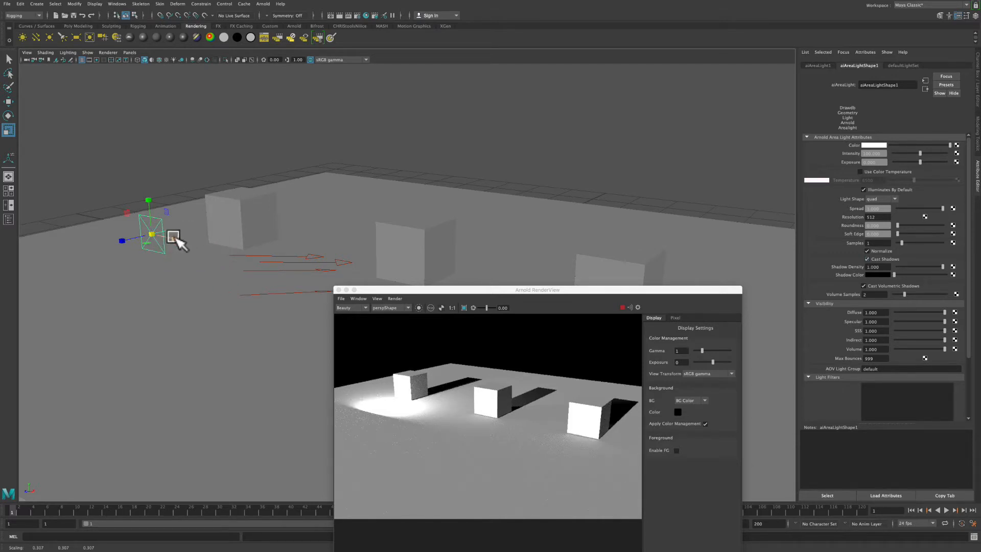
Turn the small area light about its vertical axis and move it next to the farthest cube.
key(e)
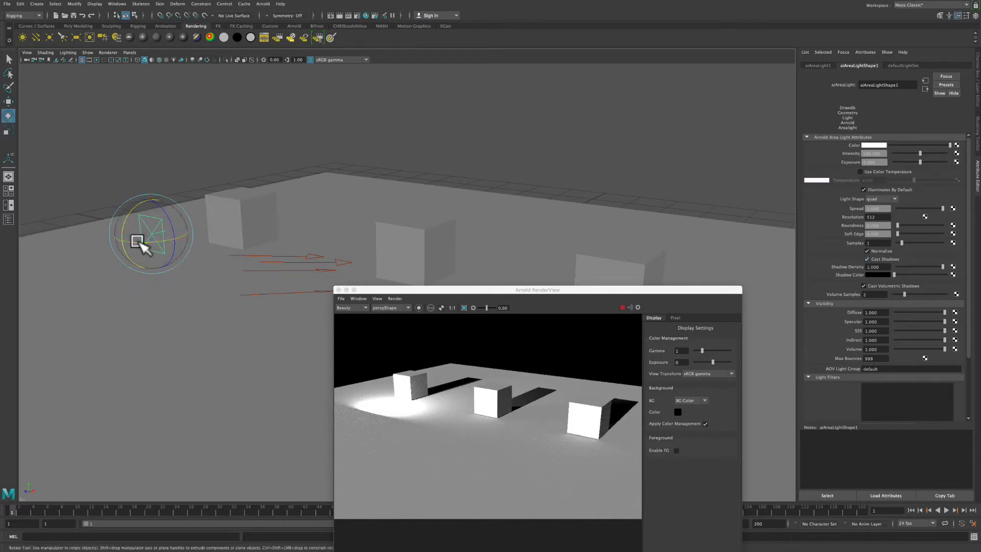
drag(141, 244, 183, 240)
key(w)
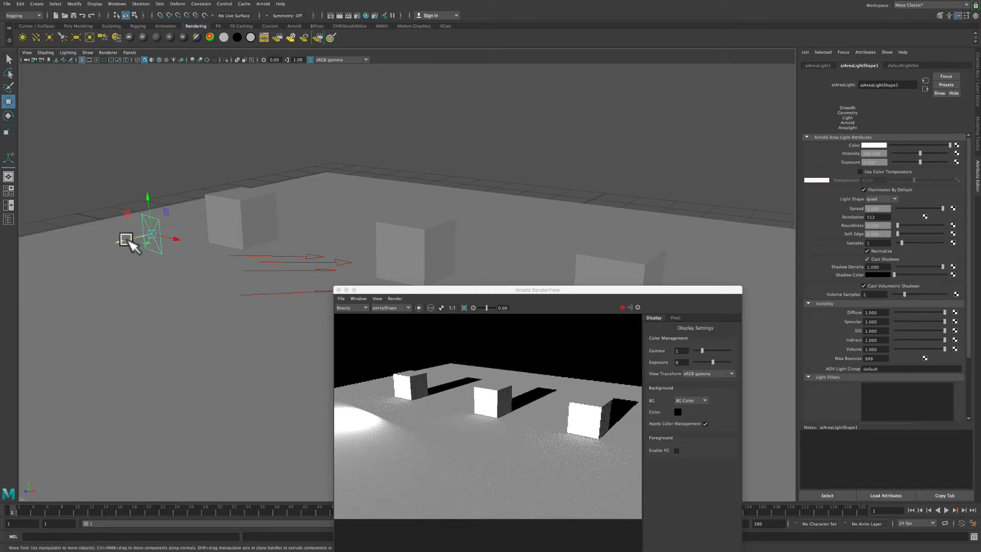
middle_drag(127, 242, 212, 220)
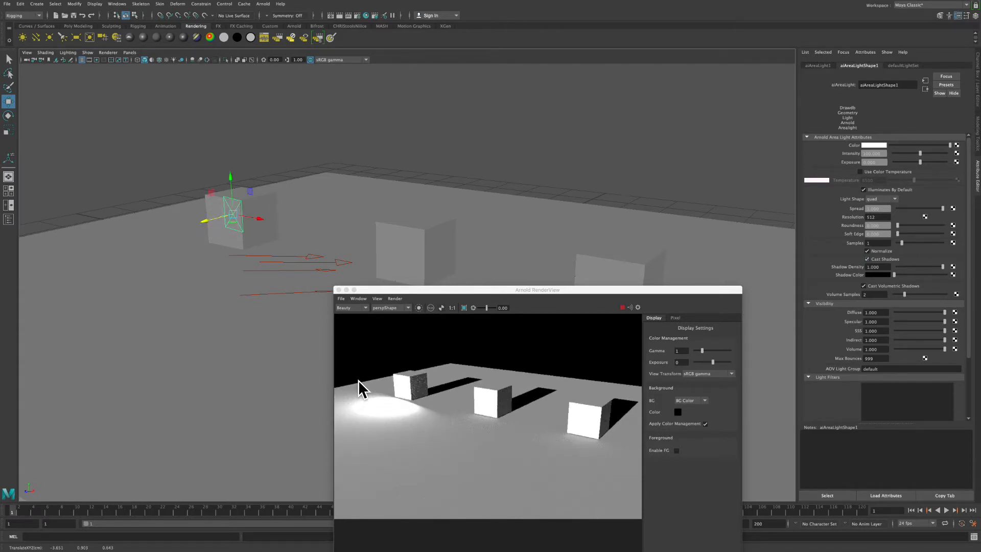
Delete the small area light and add an Arnold sky dome light to the scene.
key(Delete)
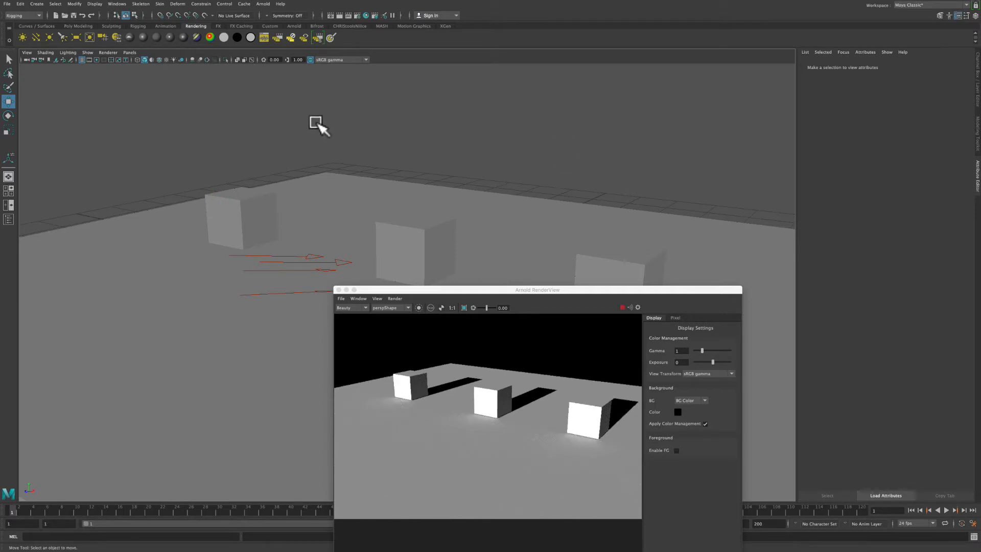
click(294, 26)
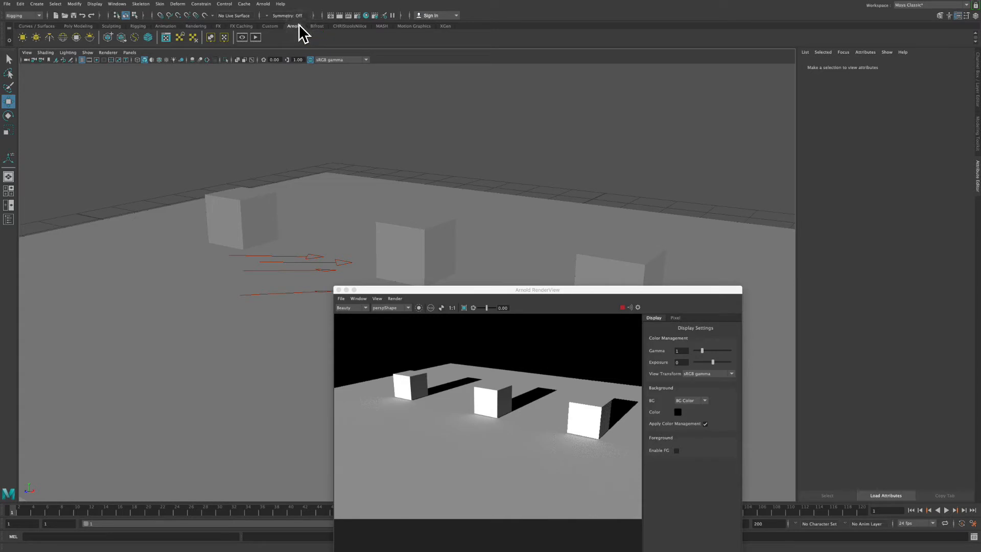
click(62, 38)
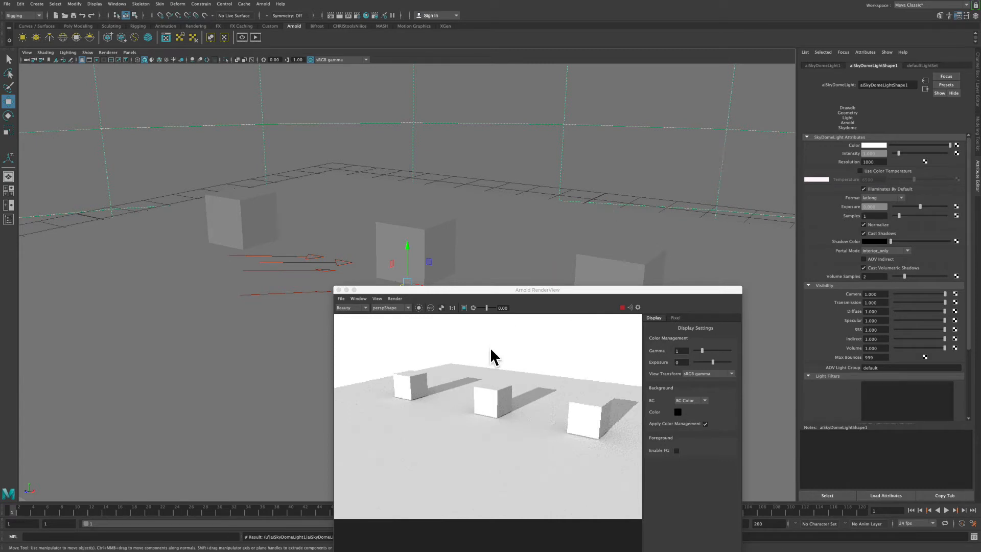
Move the render window aside, set the output image format to jpeg in the render settings, and close them.
drag(552, 290, 257, 246)
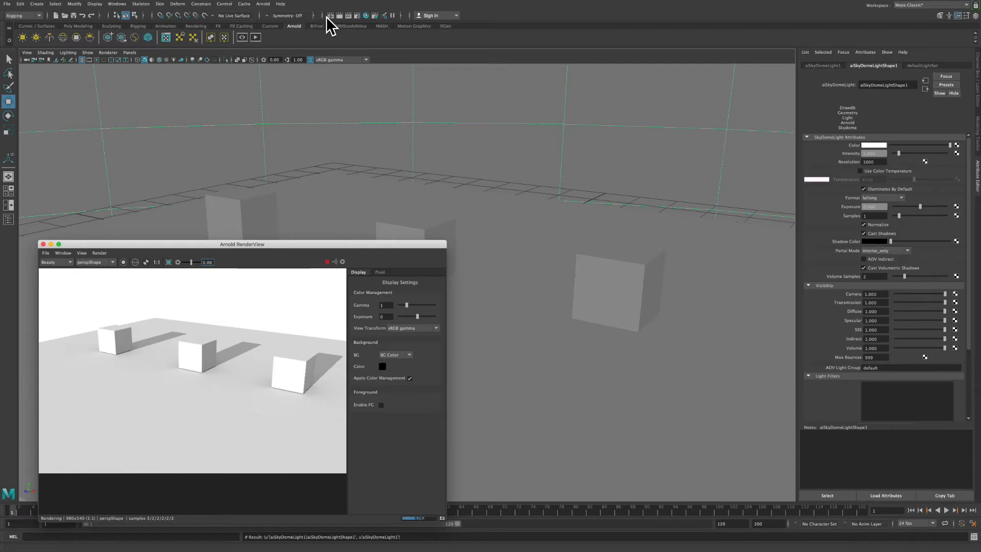
click(358, 17)
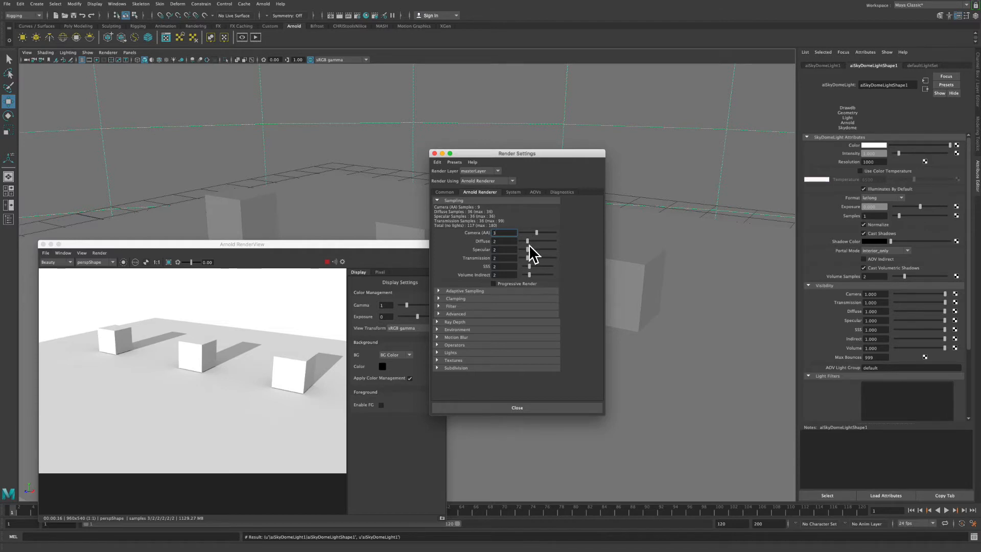
click(450, 192)
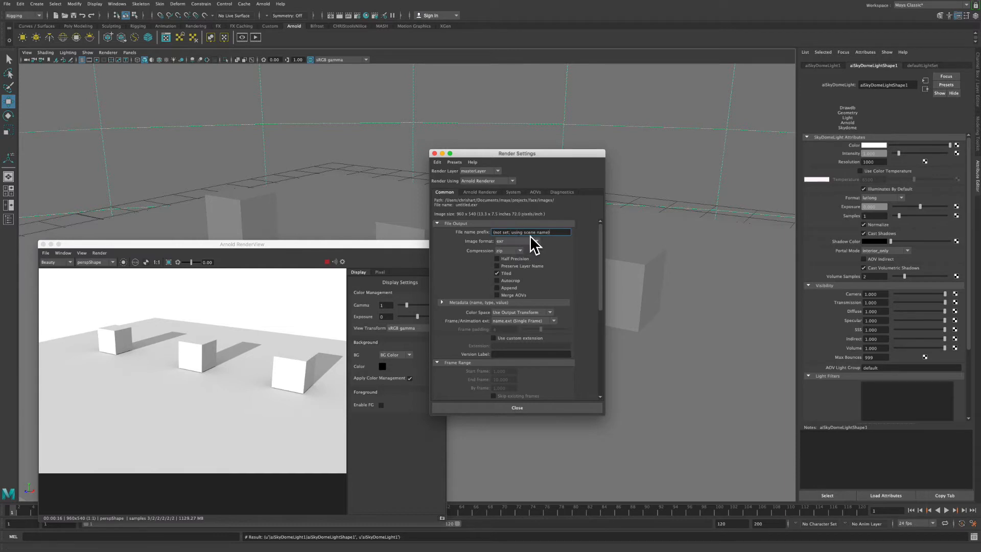
click(496, 241)
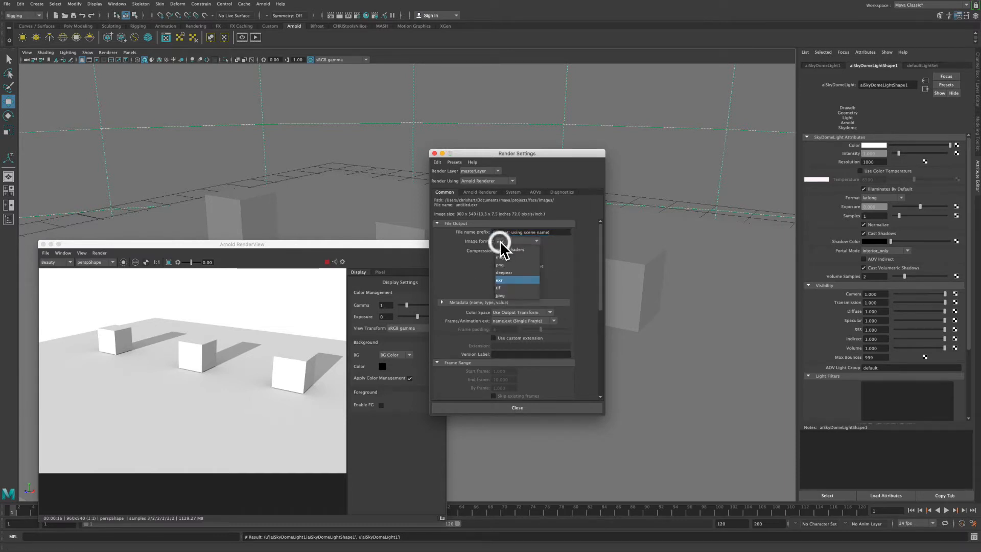
click(520, 295)
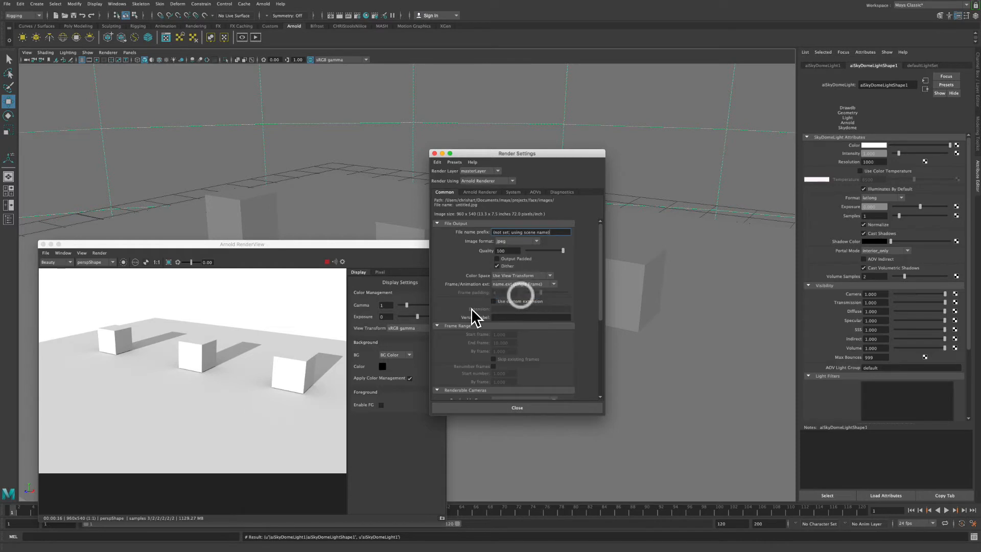
click(435, 154)
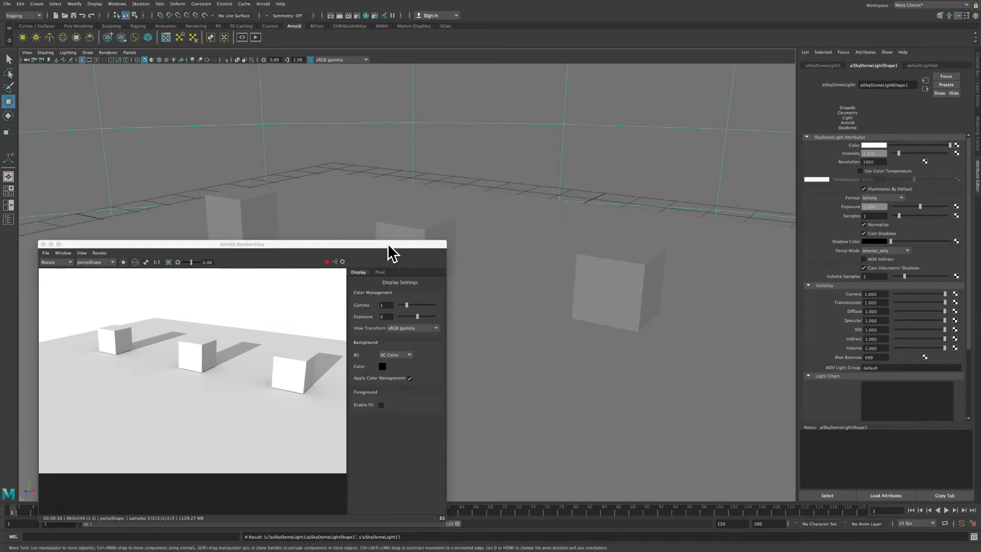
click(504, 138)
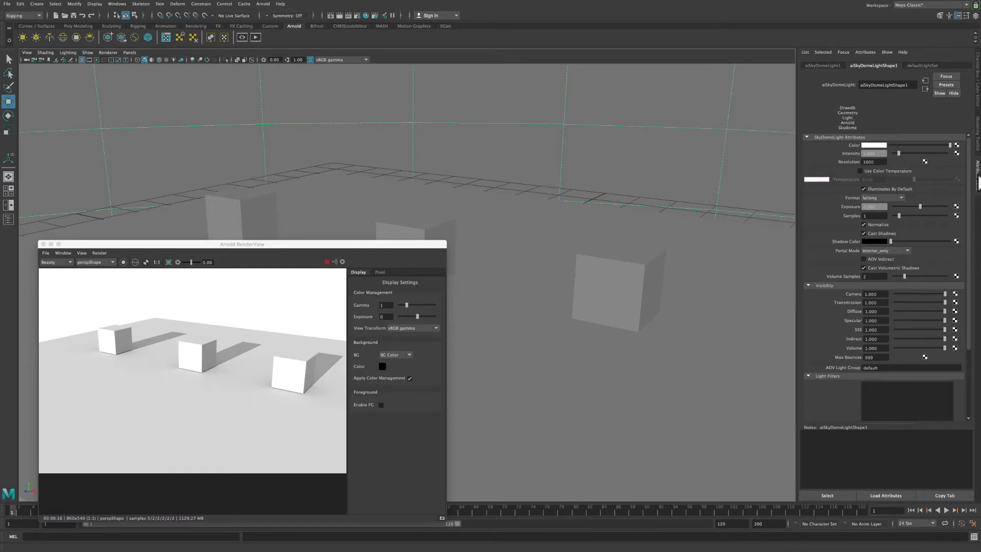
Show the sky dome light's shape attributes and connect a File texture to its Color.
click(977, 130)
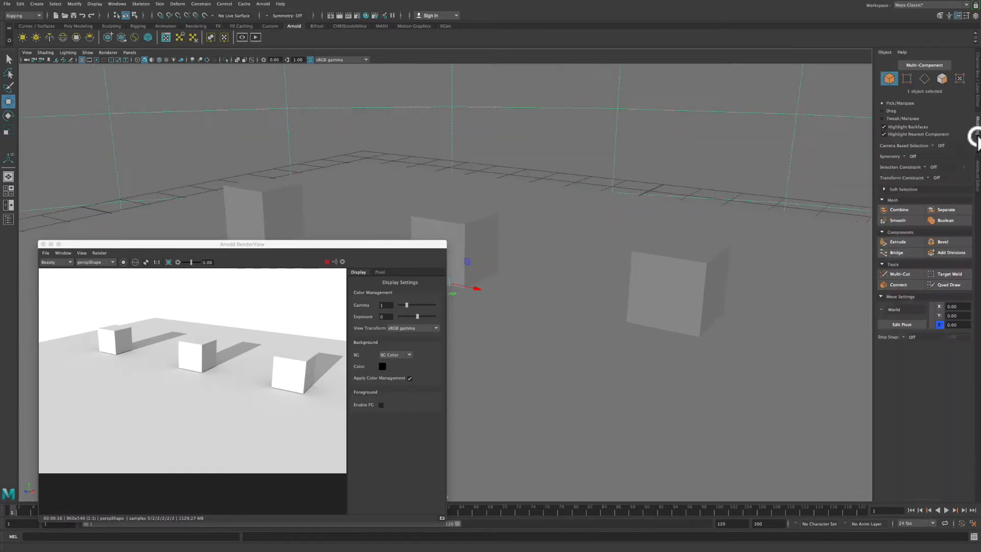
click(978, 105)
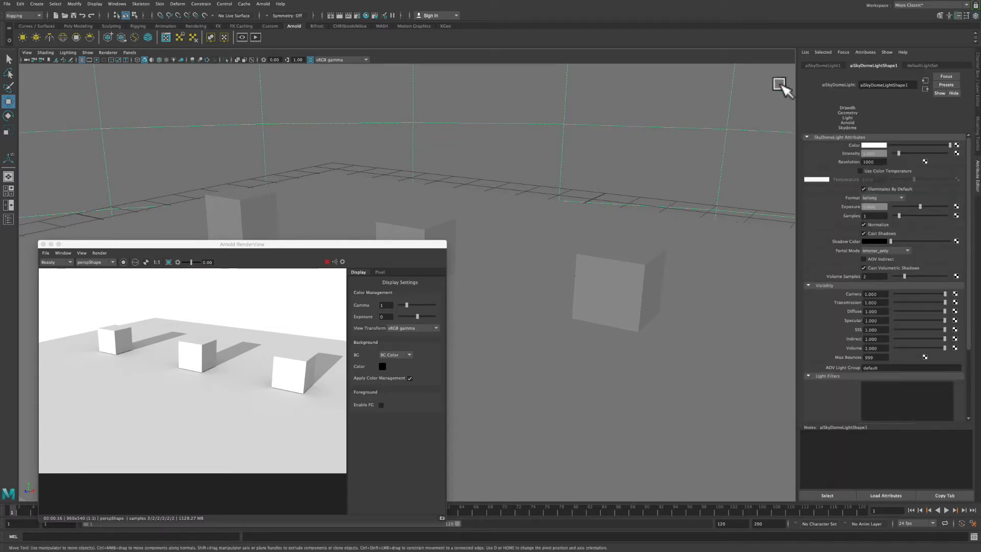
click(823, 65)
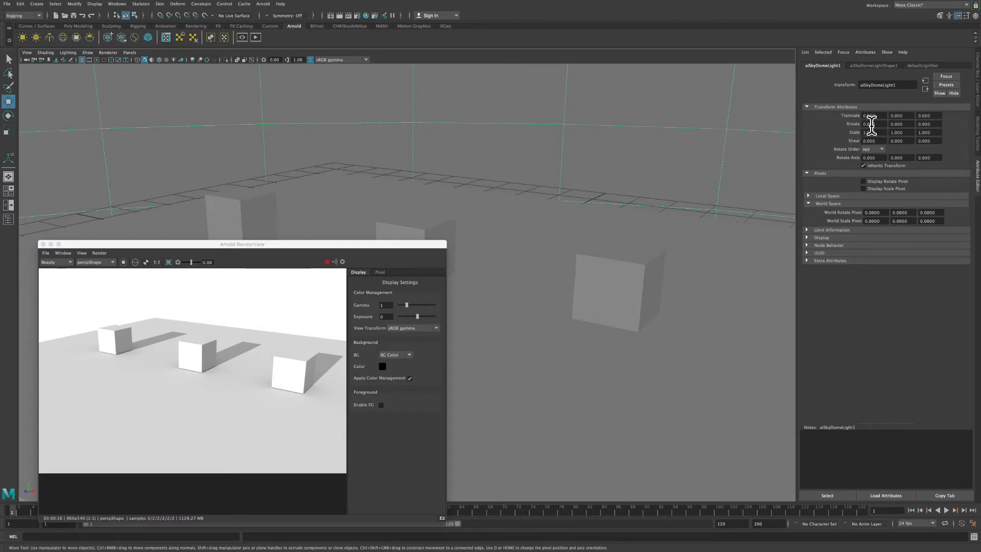
click(871, 65)
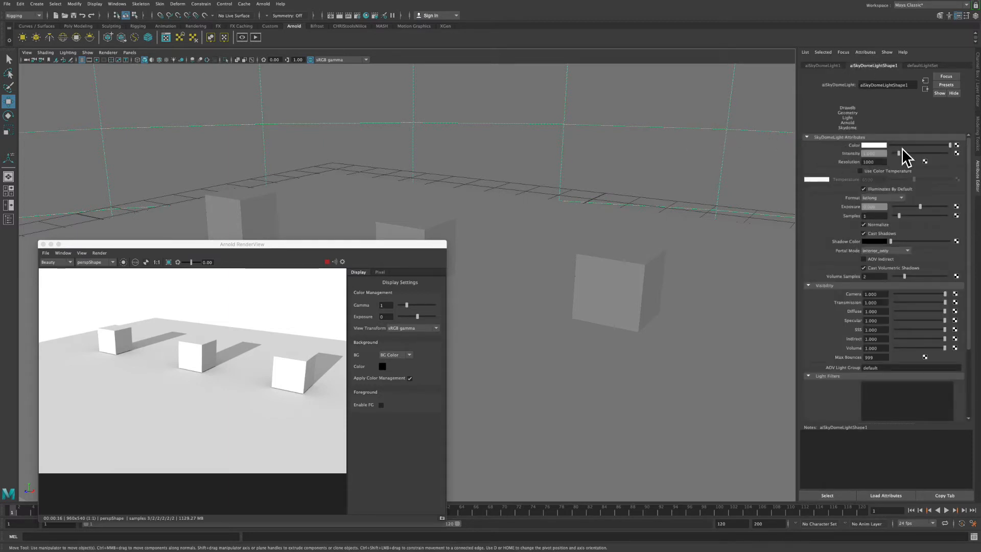
click(956, 145)
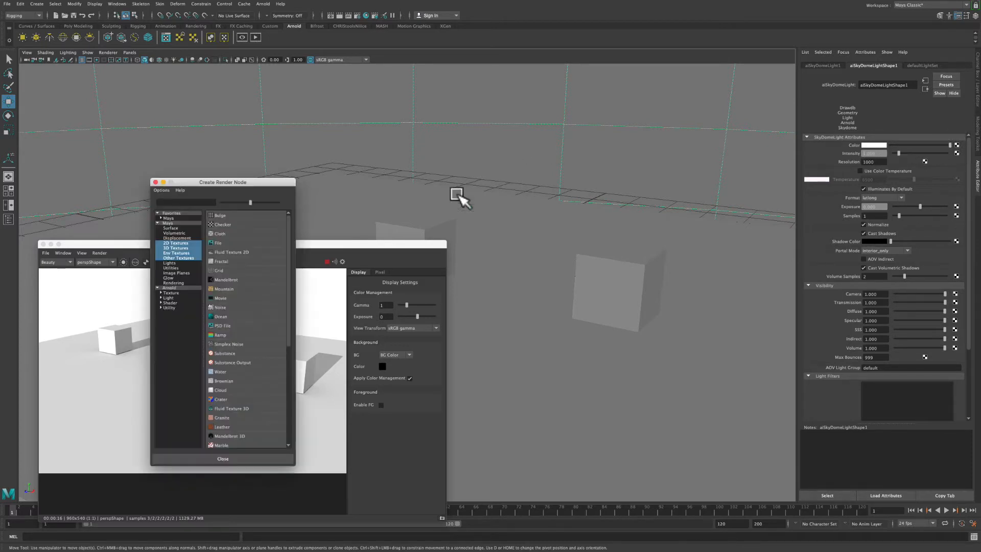
drag(257, 182, 591, 86)
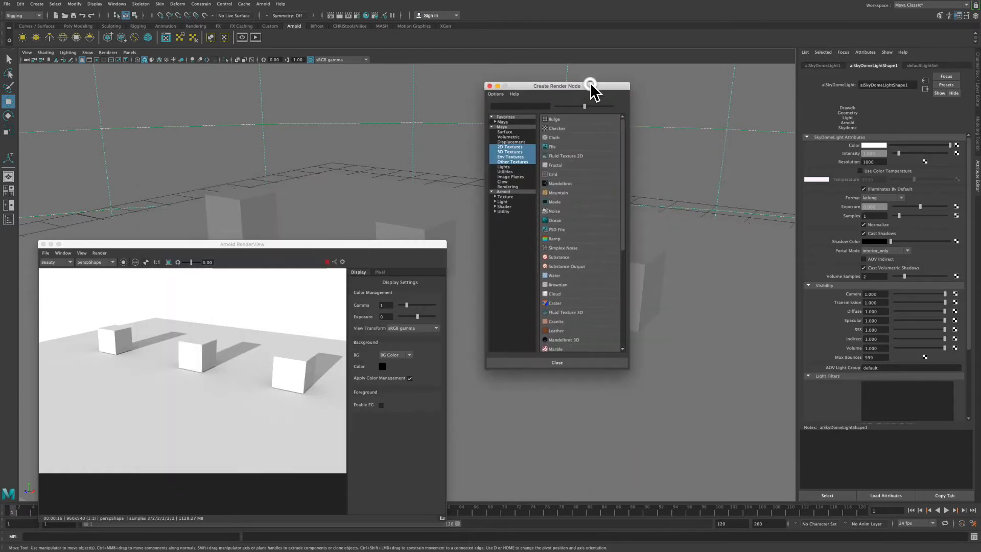
click(551, 146)
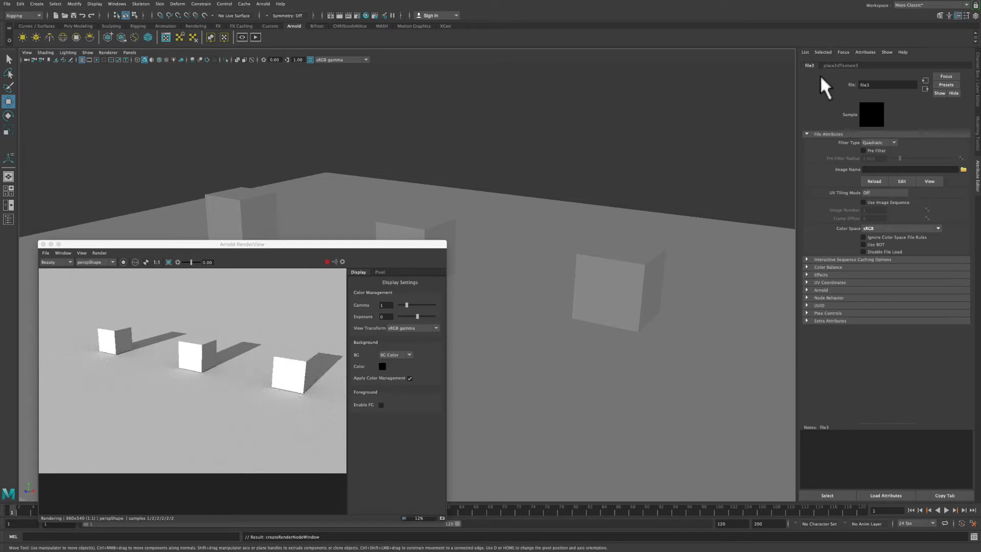
Load the image herkulessaulen_2k.hdr from the Desktop into the sky dome light's file texture.
click(833, 65)
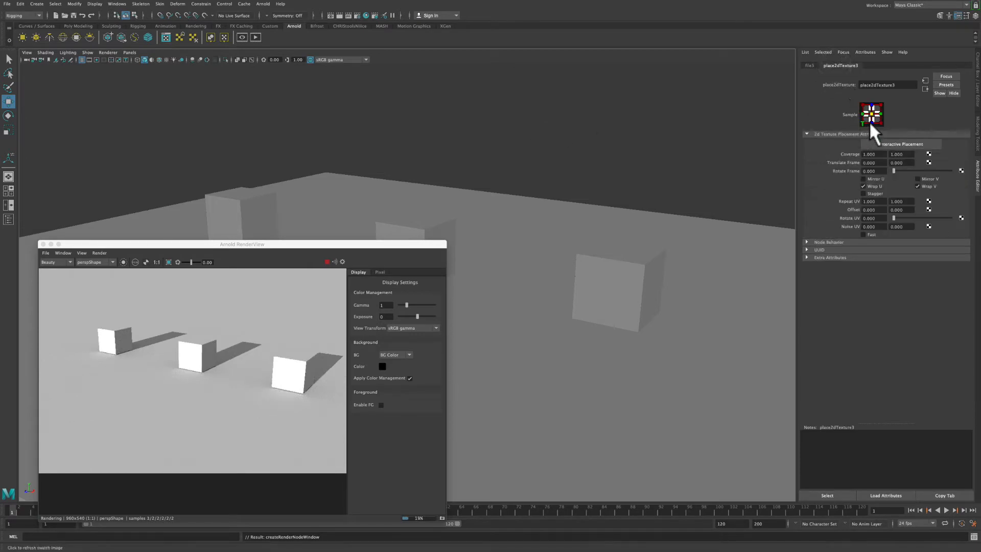
click(810, 66)
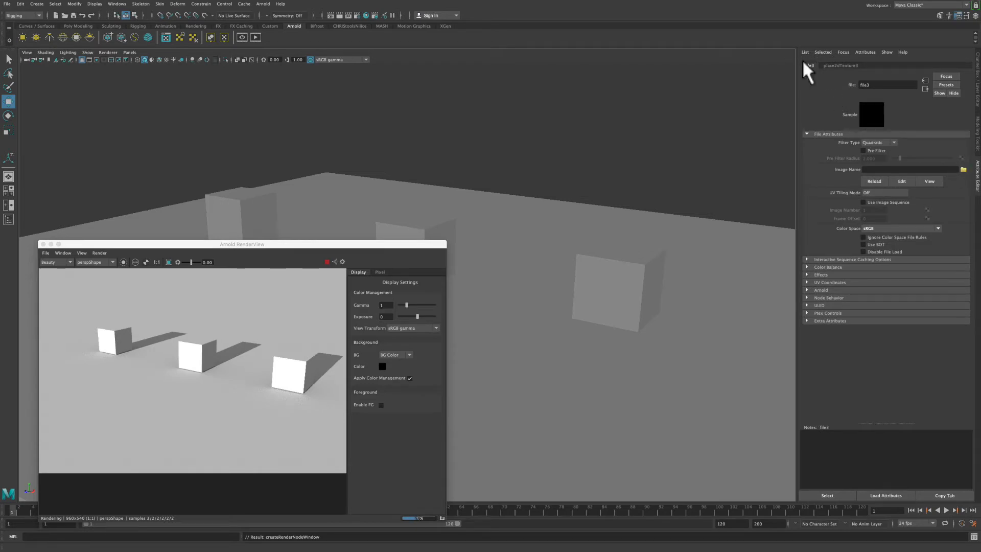
click(963, 169)
click(963, 169)
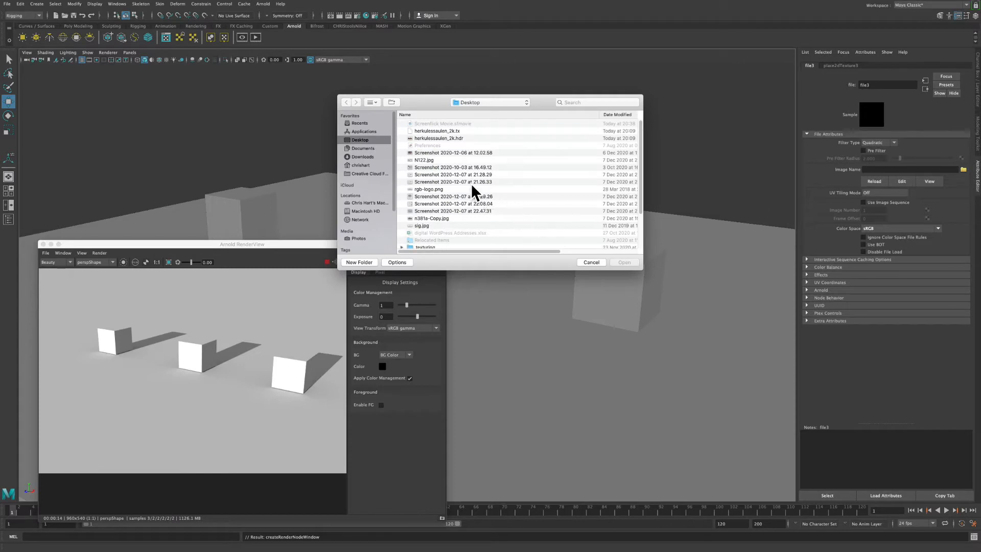
click(459, 138)
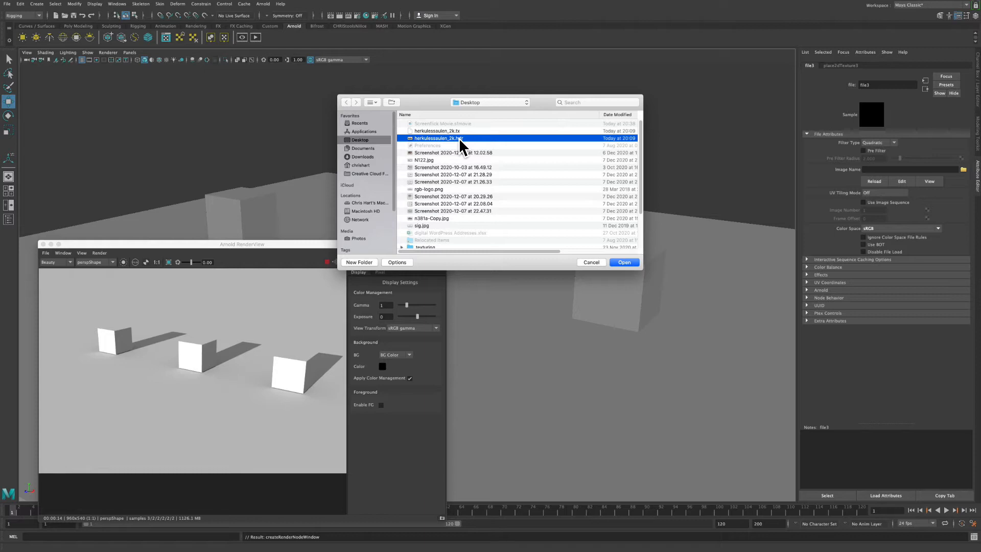
click(625, 262)
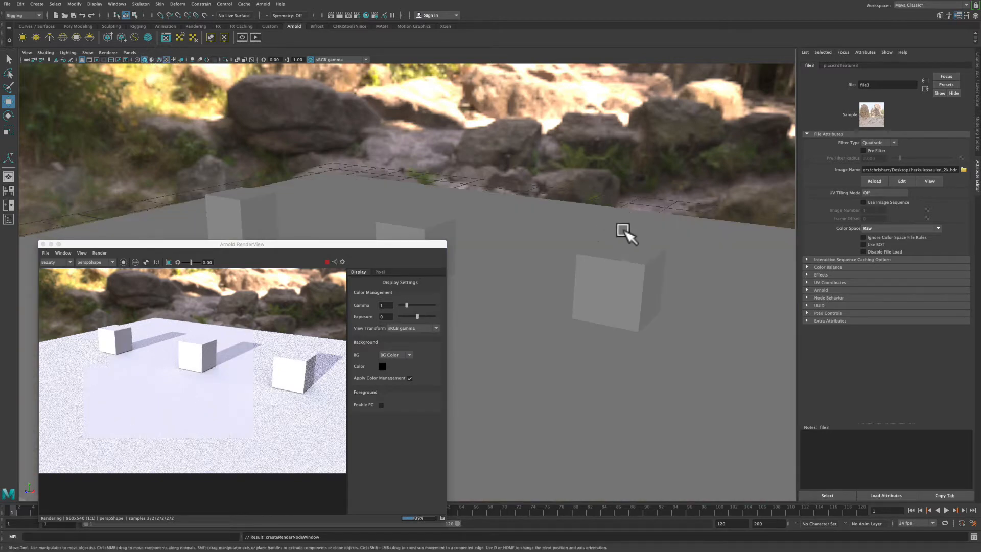
Move the Arnold render window clear of the cubes, reduce its height and adjust the image zoom inside it.
alt+drag(623, 229, 450, 226)
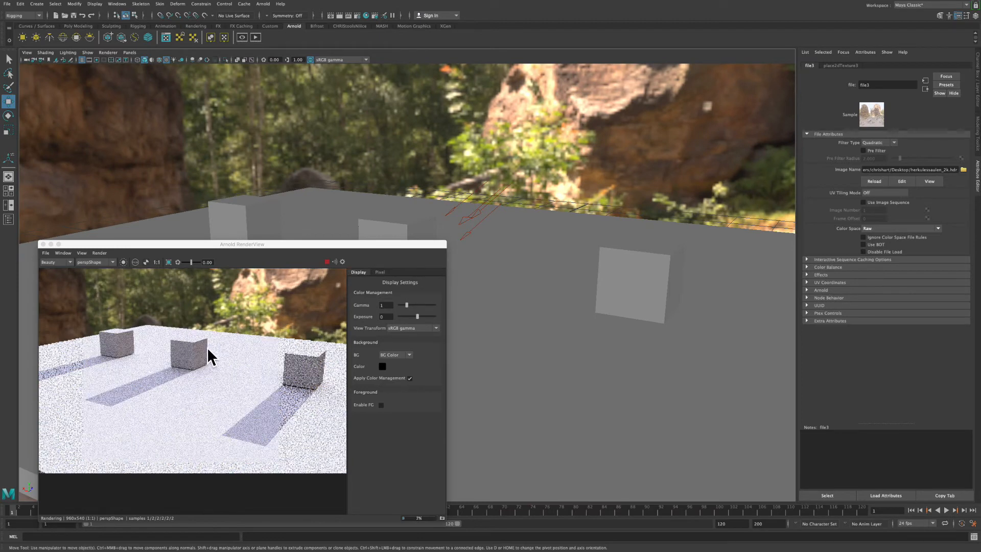
alt+drag(464, 212, 569, 225)
drag(404, 244, 908, 5)
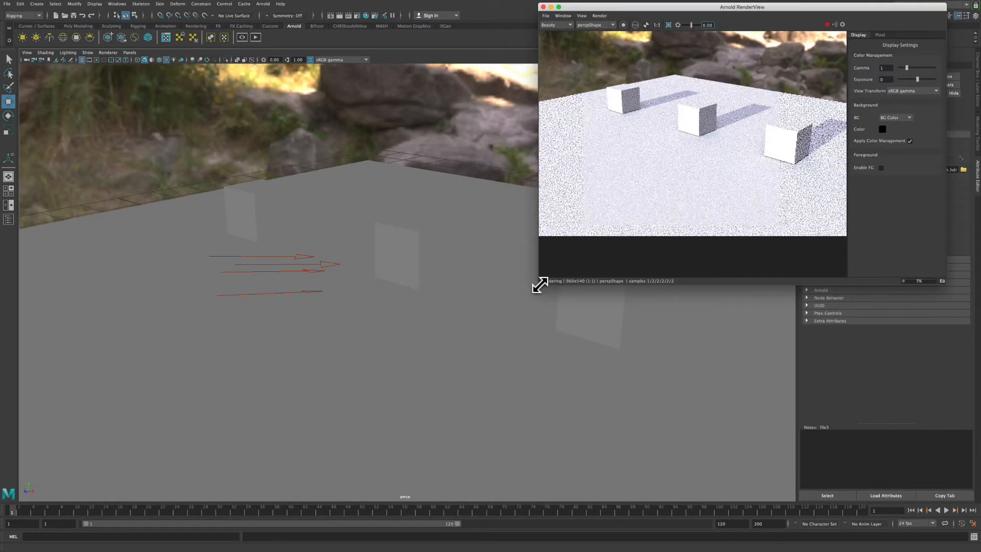
drag(540, 285, 539, 226)
key(f)
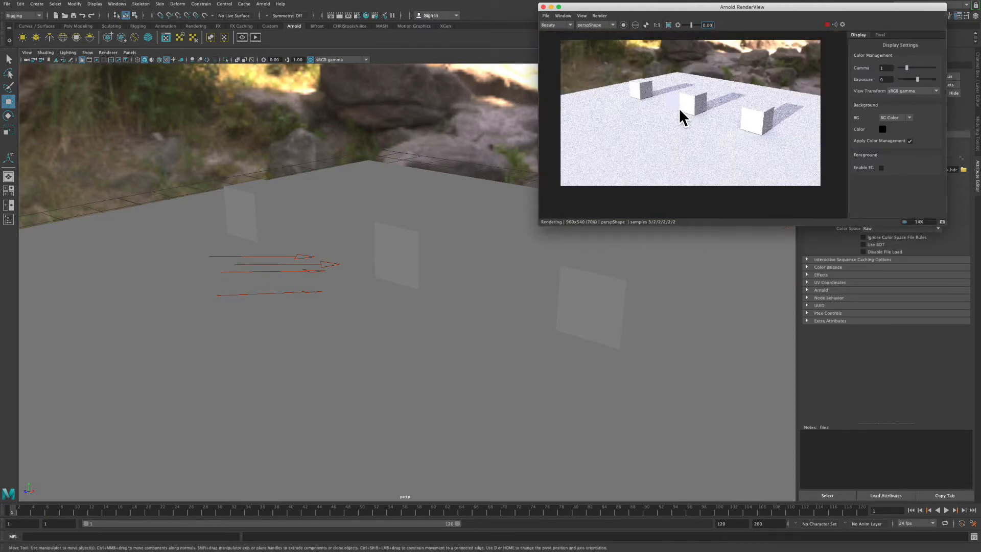
scroll(679, 109, up, 1)
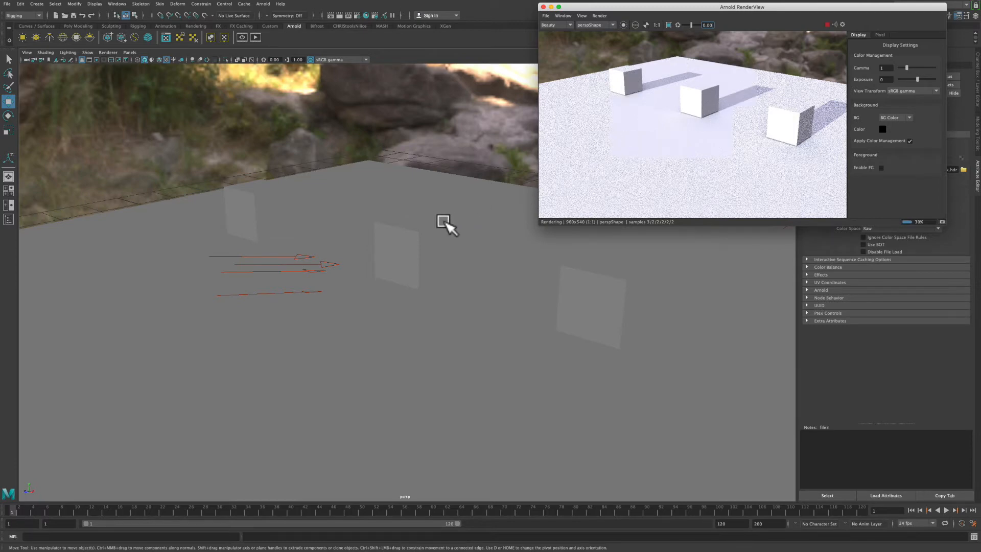
Delete the middle cube of the row of three.
alt+drag(443, 222, 445, 226)
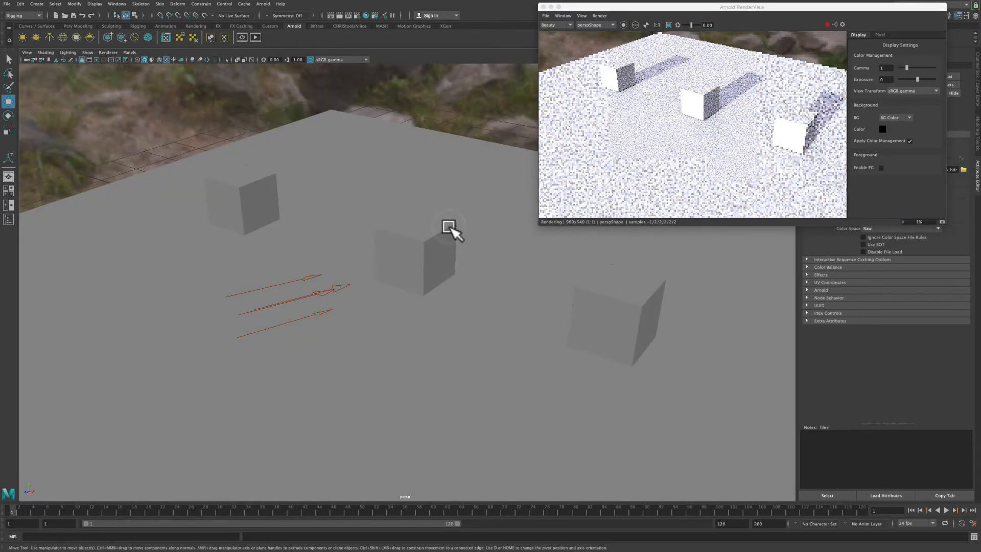
scroll(448, 231, up, 5)
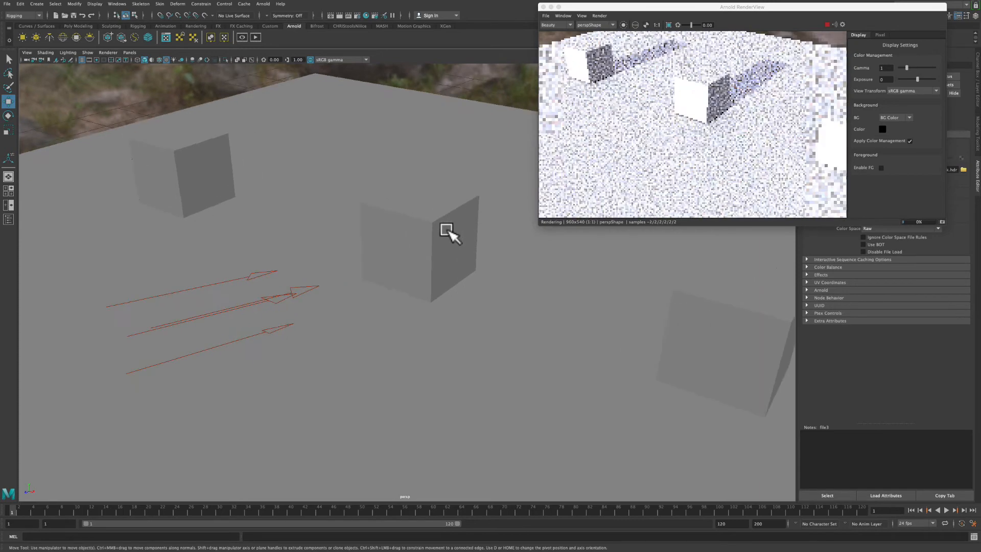
scroll(447, 231, down, 3)
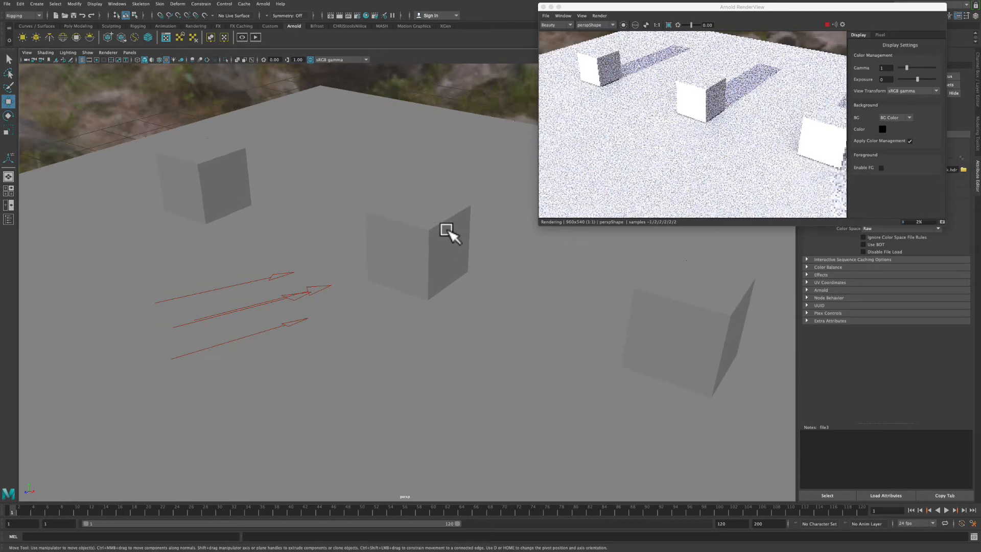
scroll(448, 231, down, 2)
scroll(447, 233, down, 3)
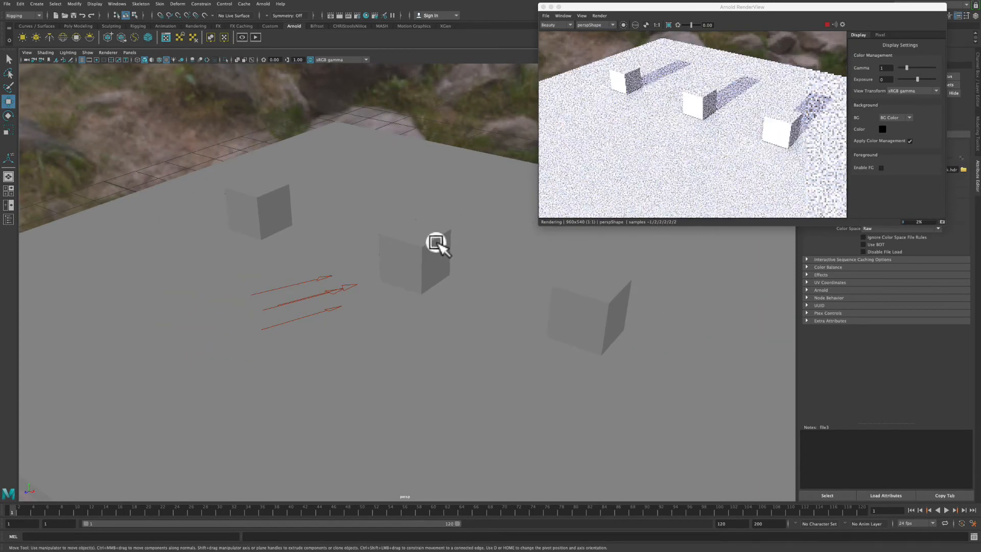
click(439, 249)
key(Delete)
Lower the chrome sphere hovering above the scene until it sits just above the floor between the two remaining cubes.
scroll(438, 246, up, 4)
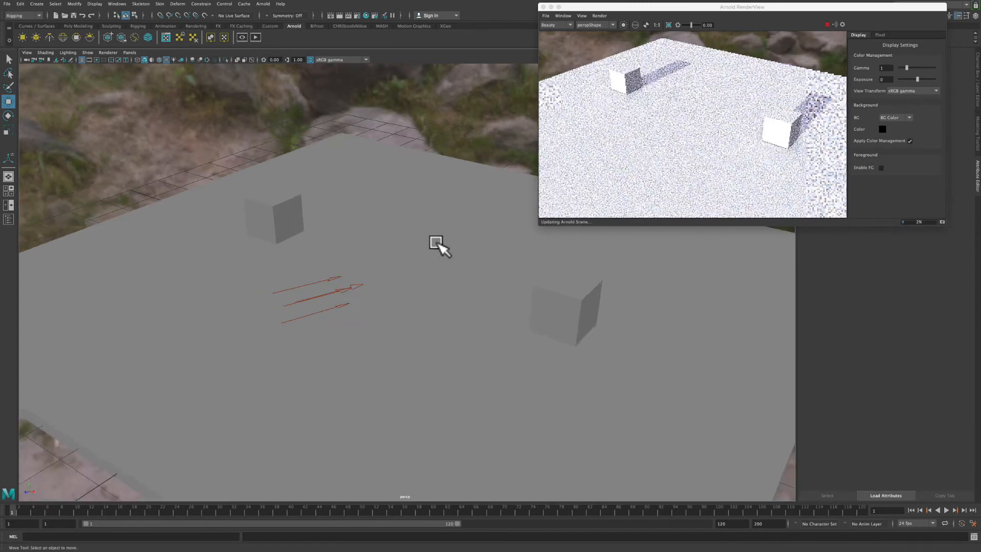
click(406, 94)
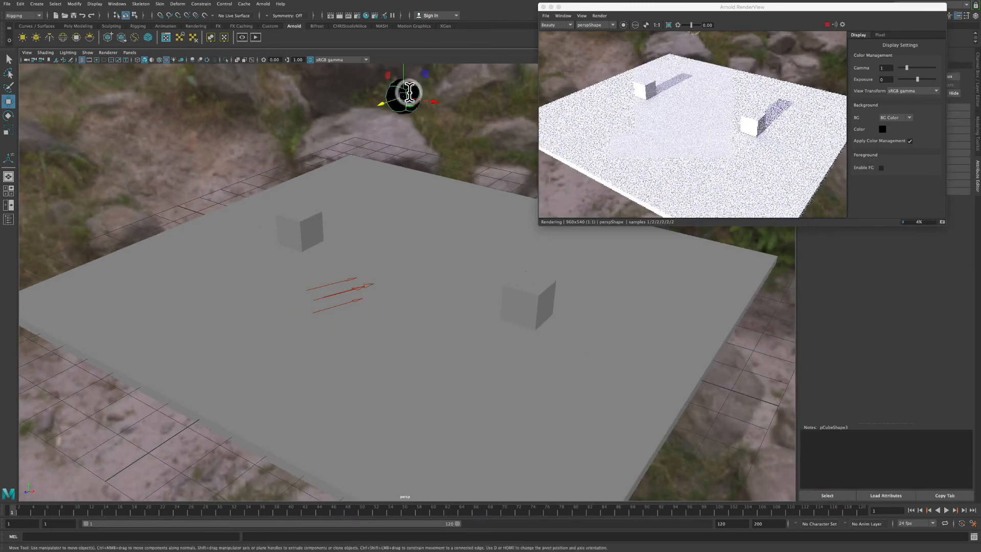
drag(410, 85, 408, 229)
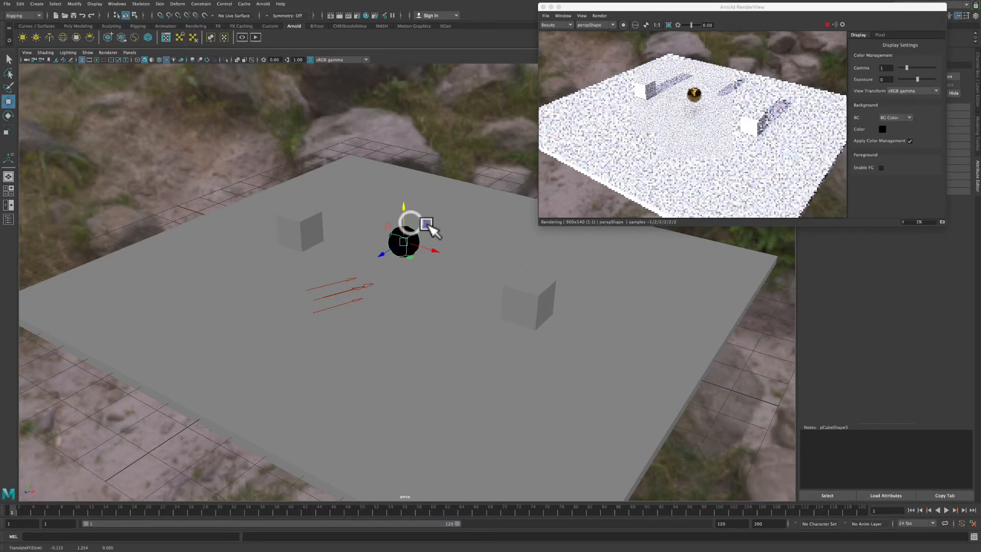
Examine the environment reflections on the chrome sphere in the render from several angles and close up.
scroll(460, 225, up, 8)
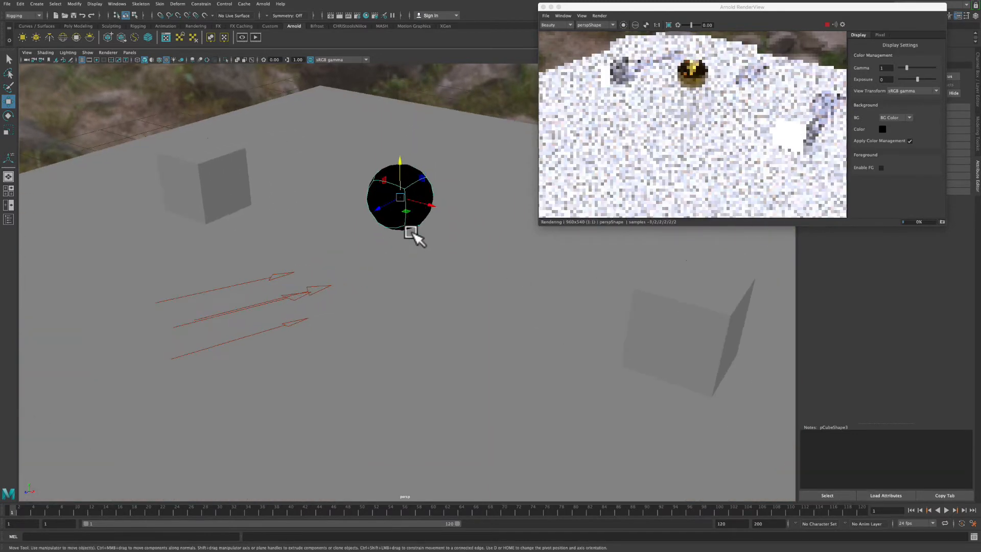
alt+drag(428, 160, 431, 190)
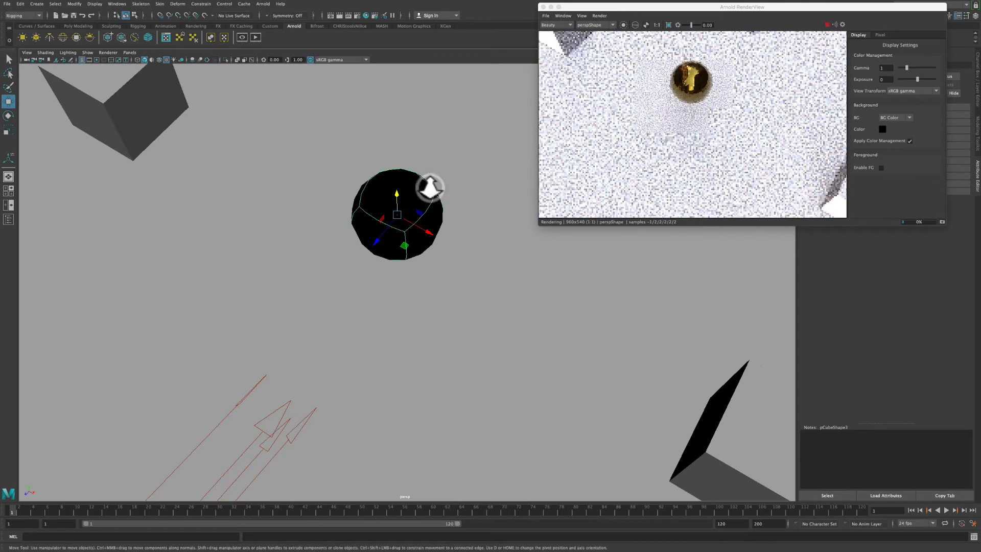
scroll(430, 189, up, 5)
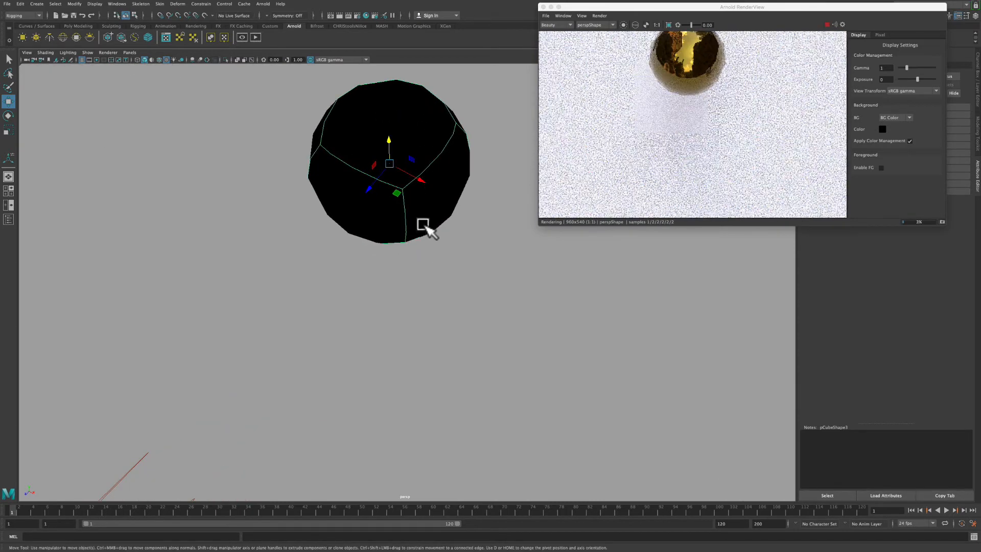
alt+drag(424, 226, 469, 166)
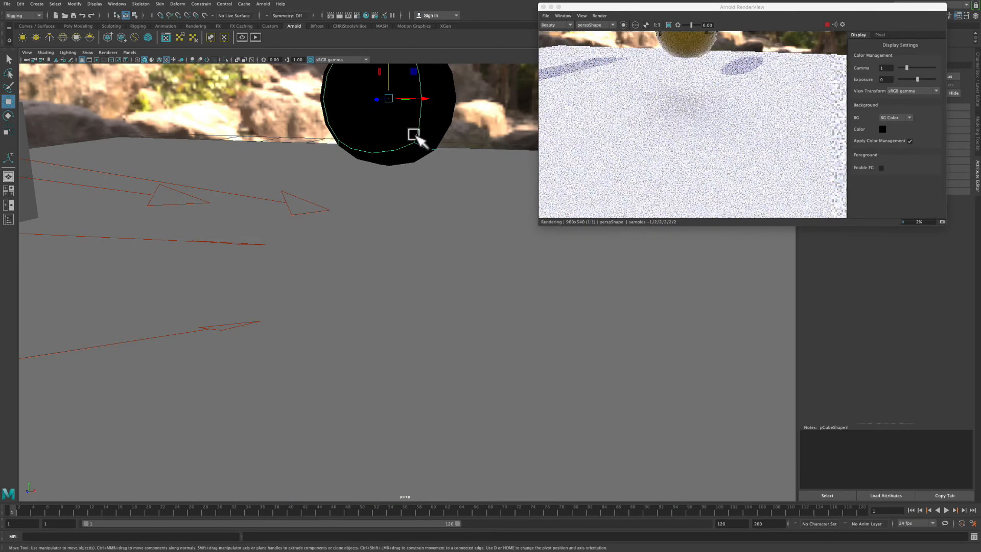
scroll(417, 140, up, 2)
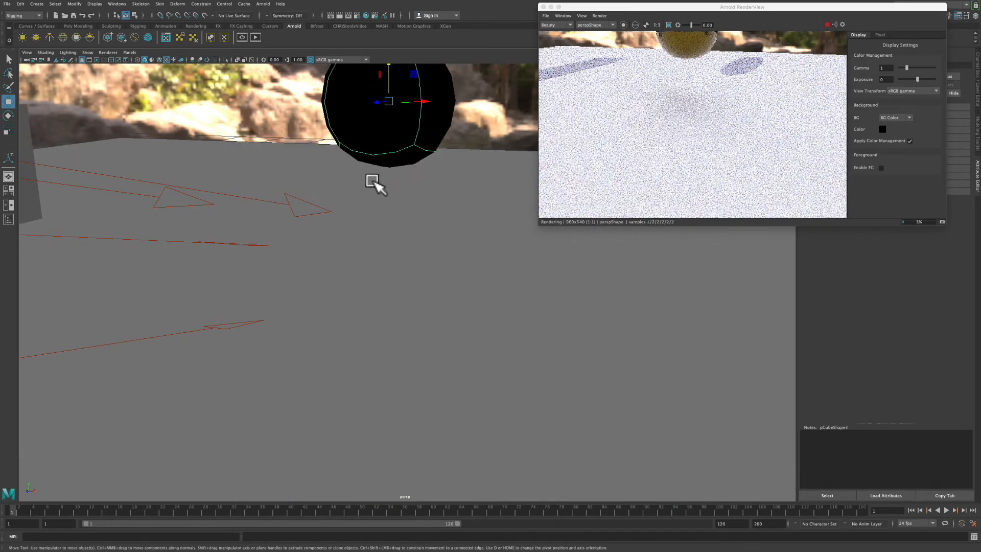
alt+middle_drag(374, 182, 356, 300)
scroll(357, 300, up, 2)
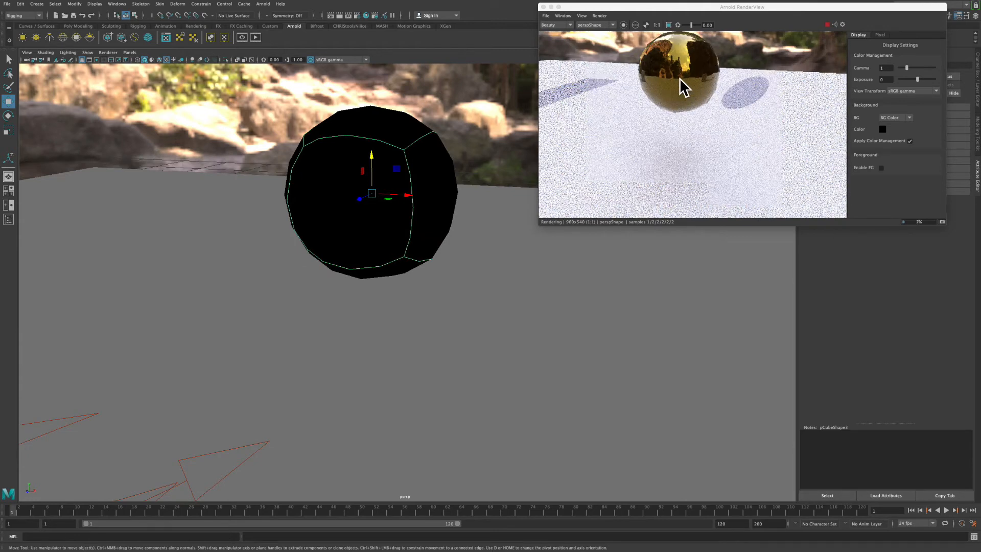
Reposition the Arnold render window on the opposite side of the viewport as a small floating window, showing the sphere with both cubes.
drag(729, 6, 535, 13)
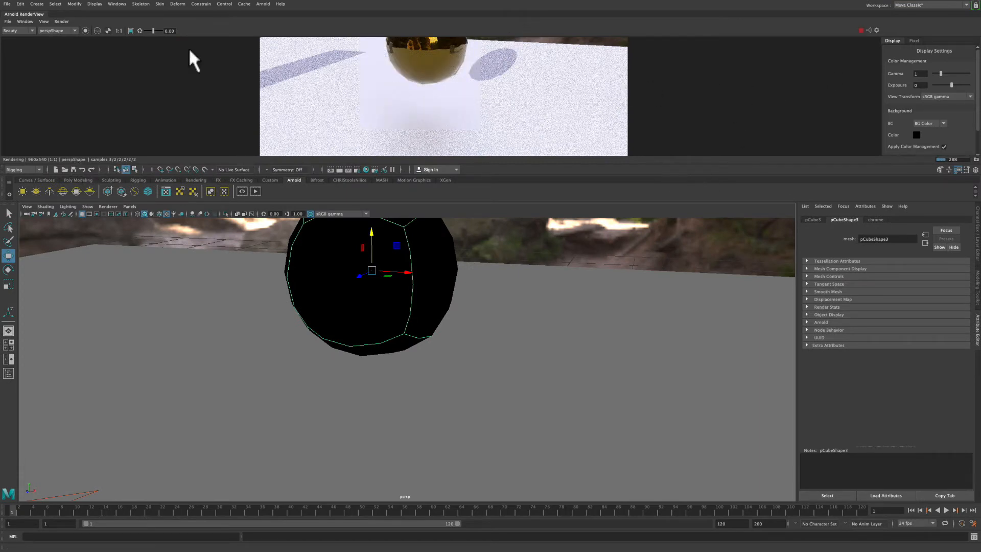
drag(23, 12, 120, 124)
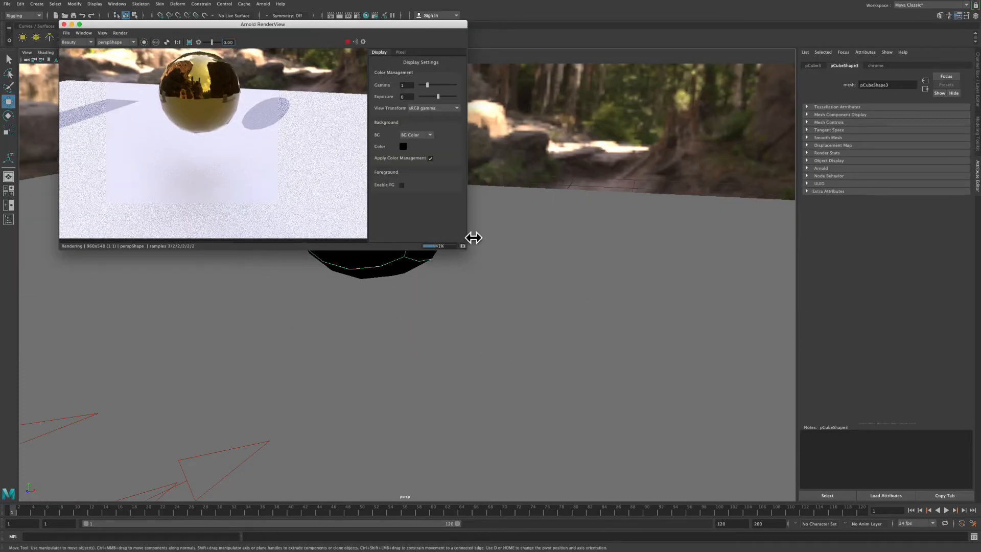
alt+right_drag(609, 250, 478, 281)
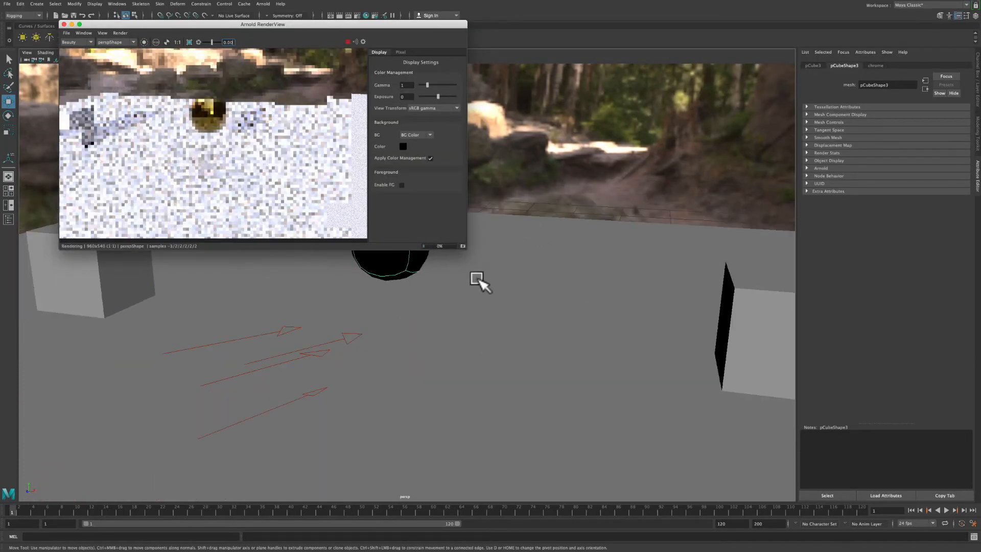
Move the cube at the edge of the view along its horizontal axis until it stands closer to the chrome sphere.
click(754, 312)
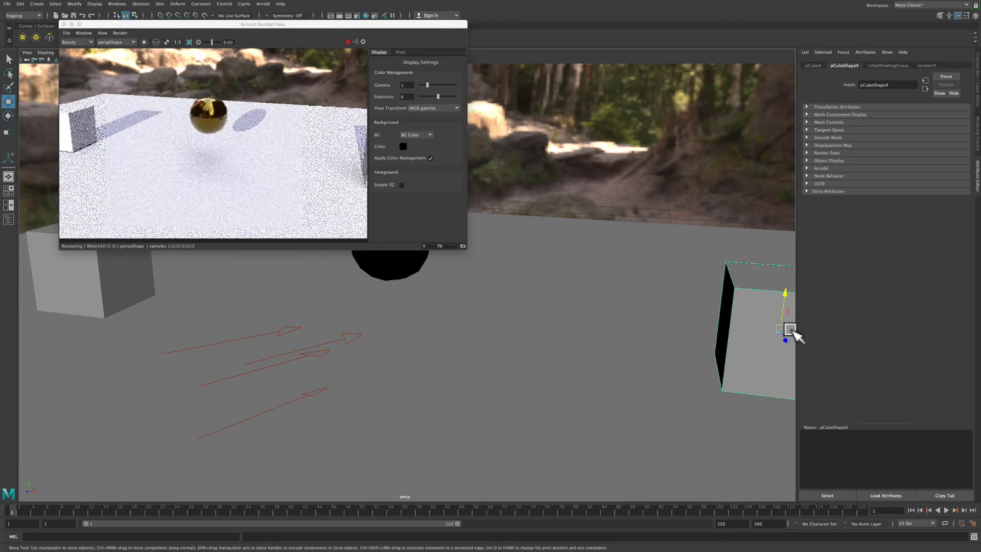
drag(791, 330, 585, 287)
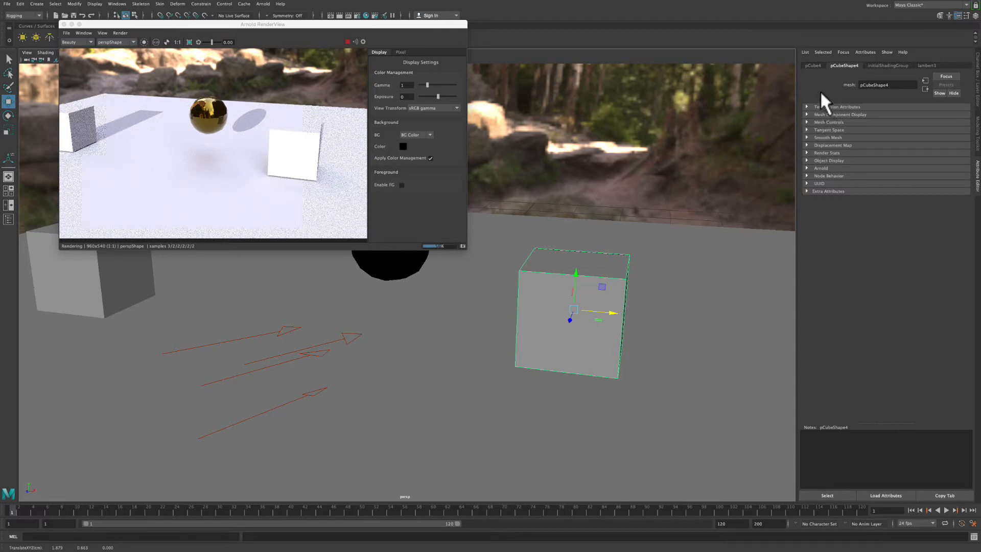
Assign a new Arnold aiStandardSurface material to the selected cube beside the chrome sphere.
right_click(547, 295)
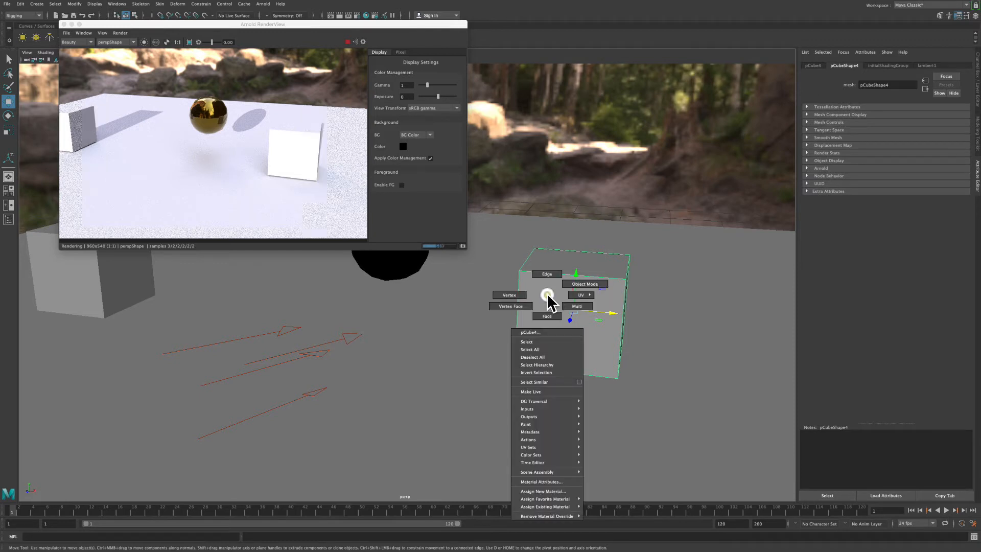
click(543, 491)
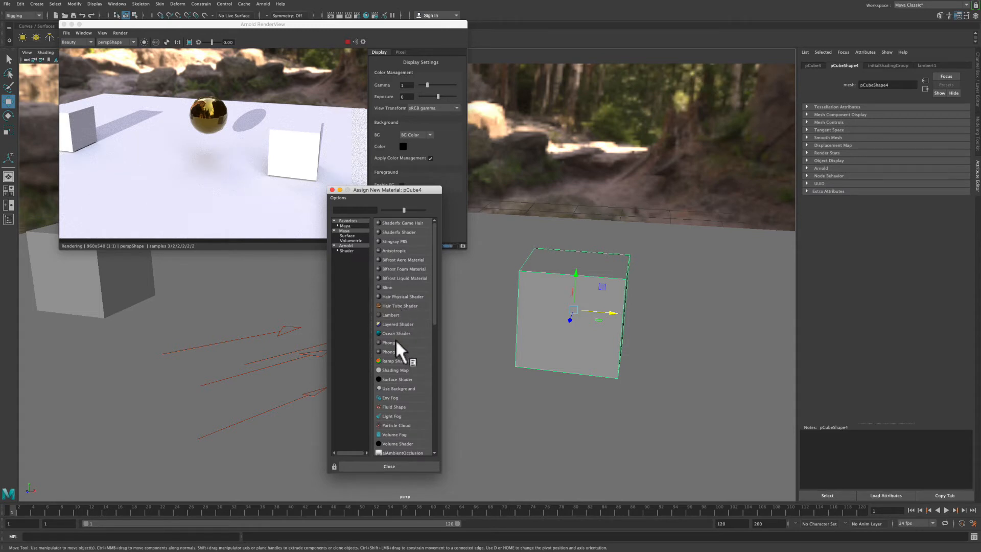
click(346, 246)
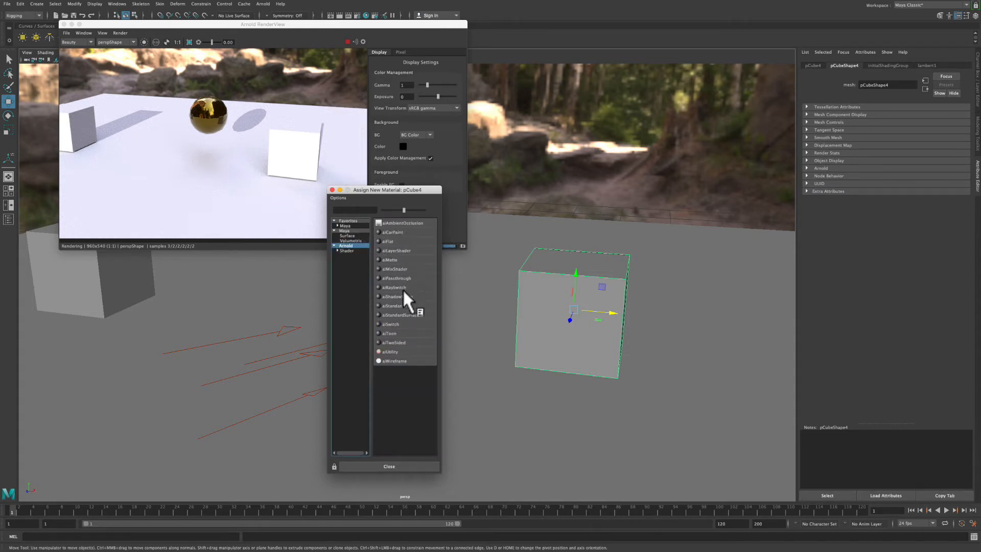
click(405, 314)
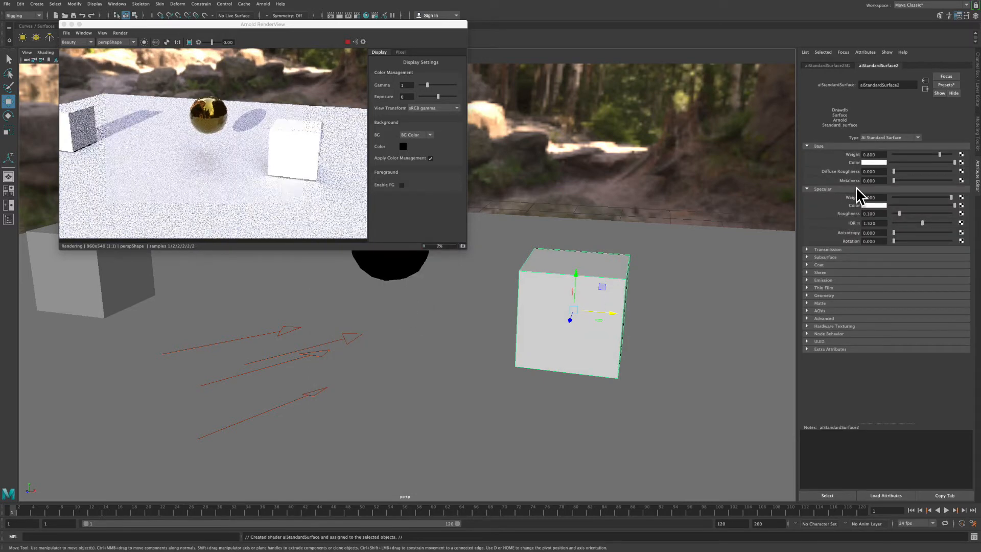
Set the new material's base color to a light yellow-green with red about 0.67 and green 1.
click(874, 162)
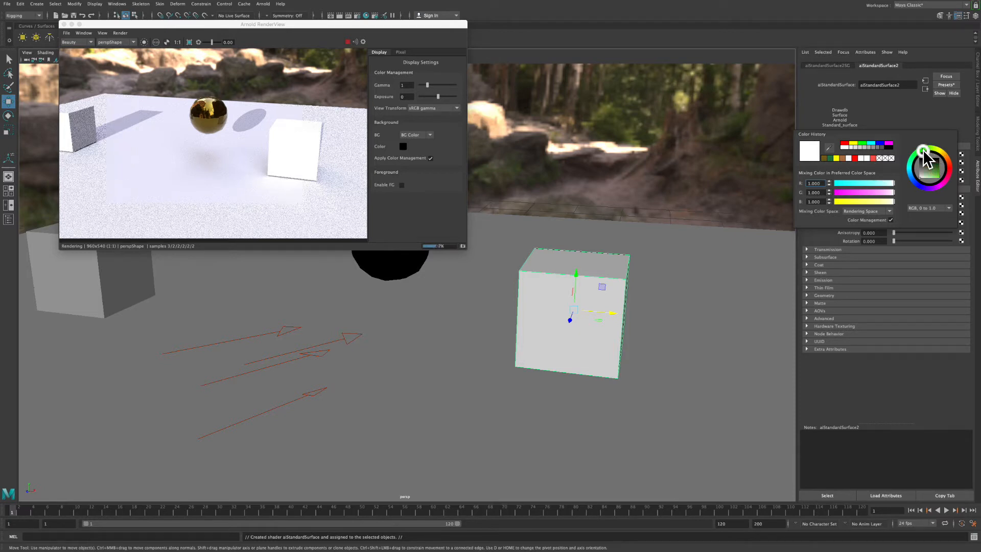
drag(927, 170, 939, 179)
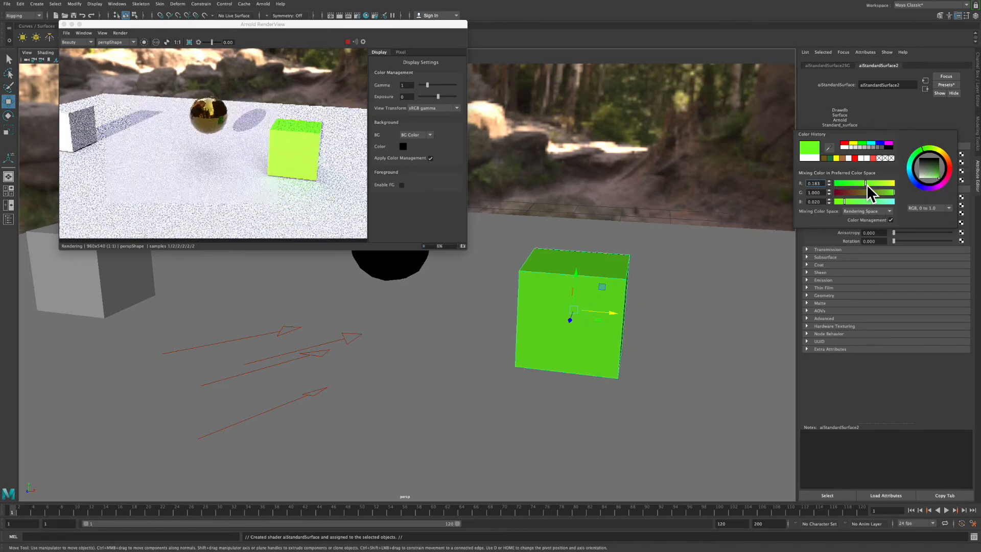
drag(868, 184, 862, 203)
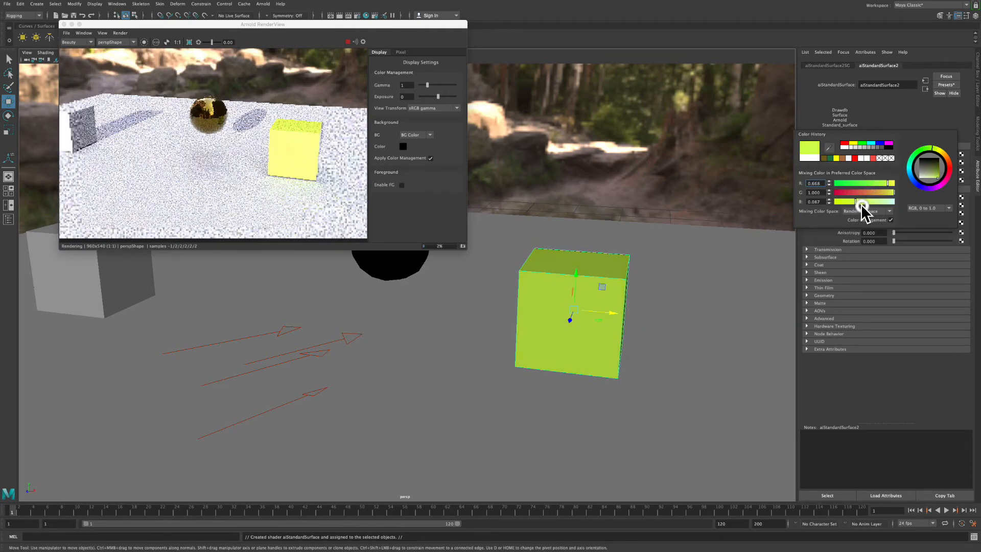
click(871, 202)
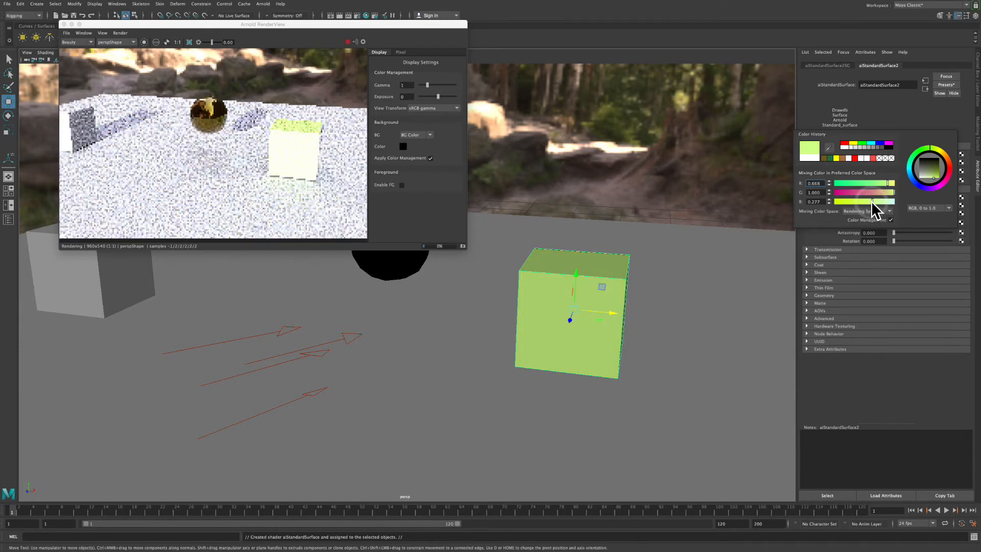
drag(872, 202, 869, 203)
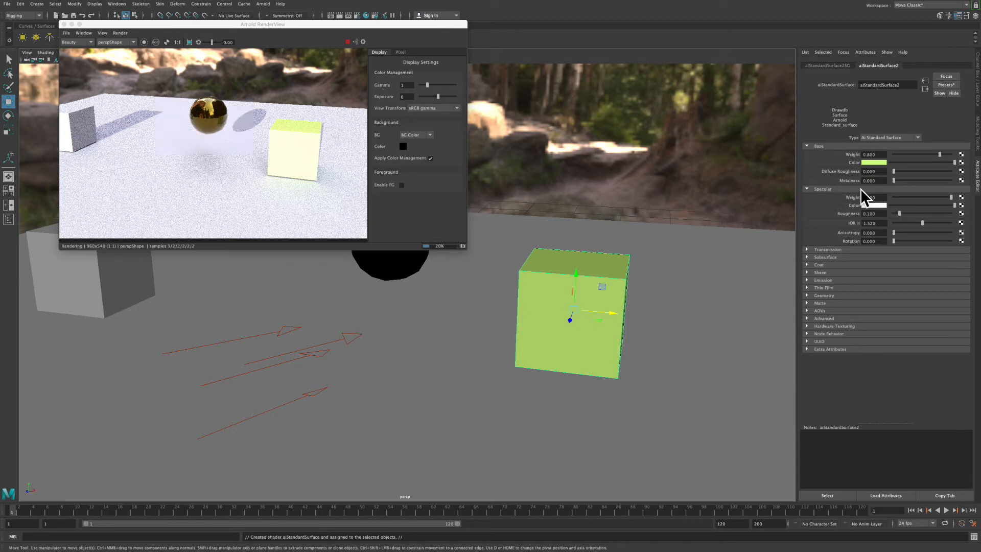
Set the green material's metalness to 1 and its specular roughness to 0.
drag(894, 181, 951, 181)
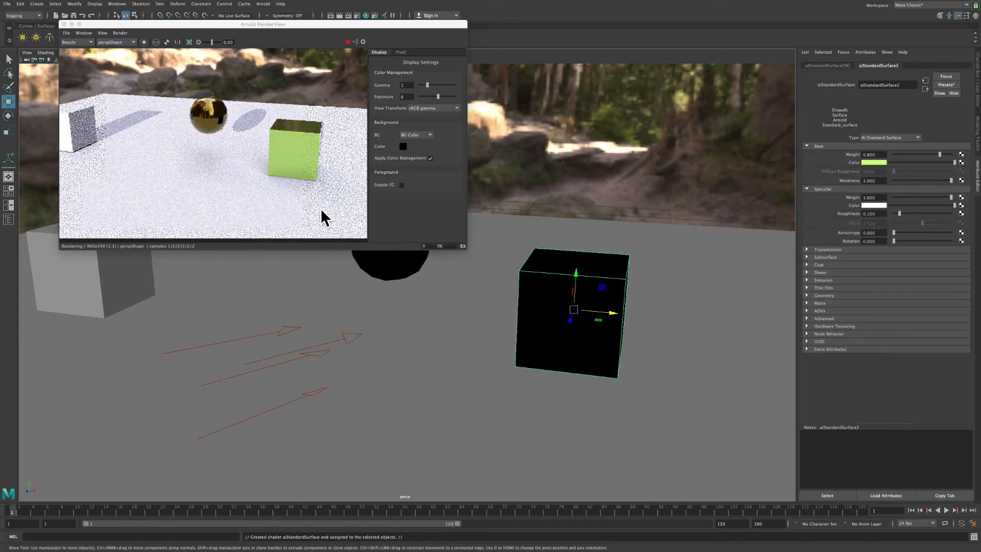
alt+drag(444, 286, 414, 292)
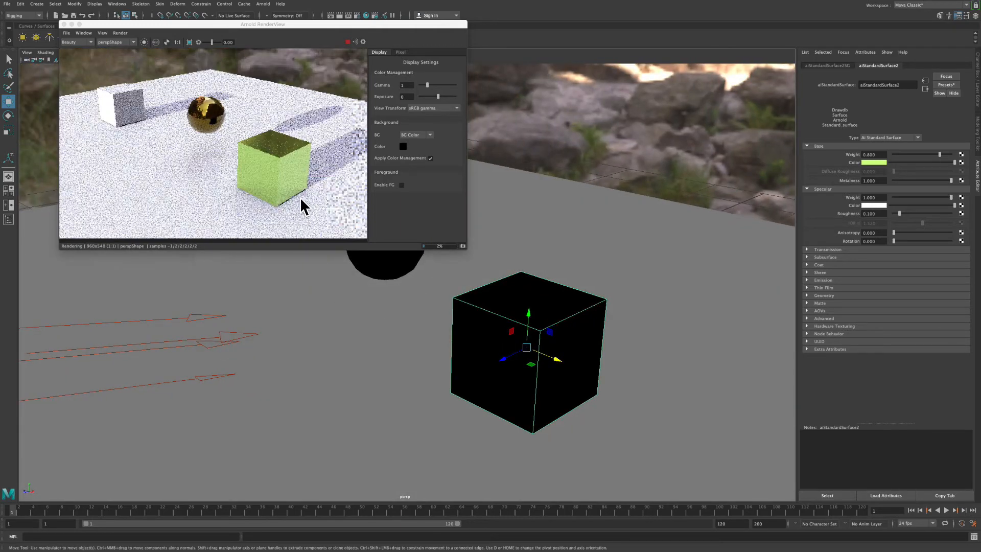
alt+drag(353, 306, 360, 309)
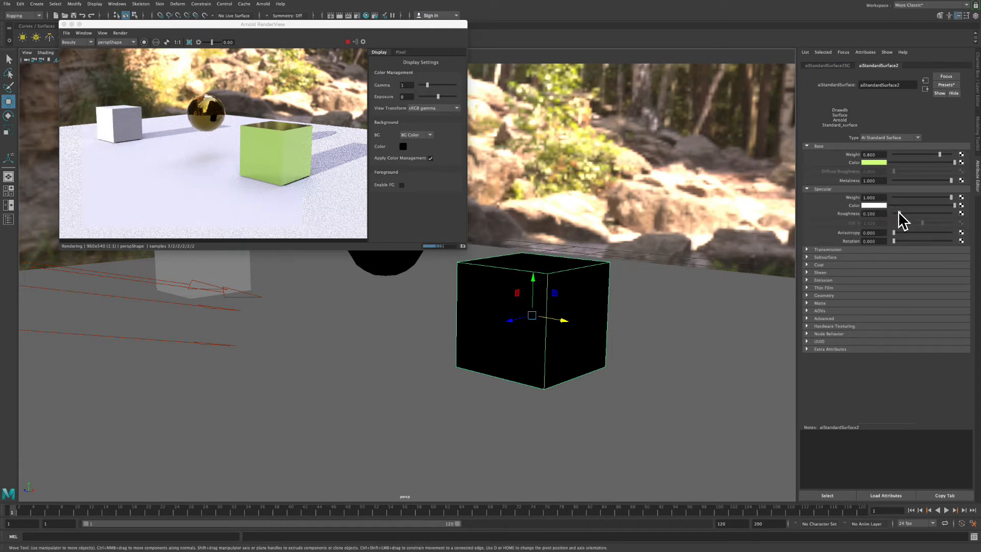
drag(900, 215, 886, 213)
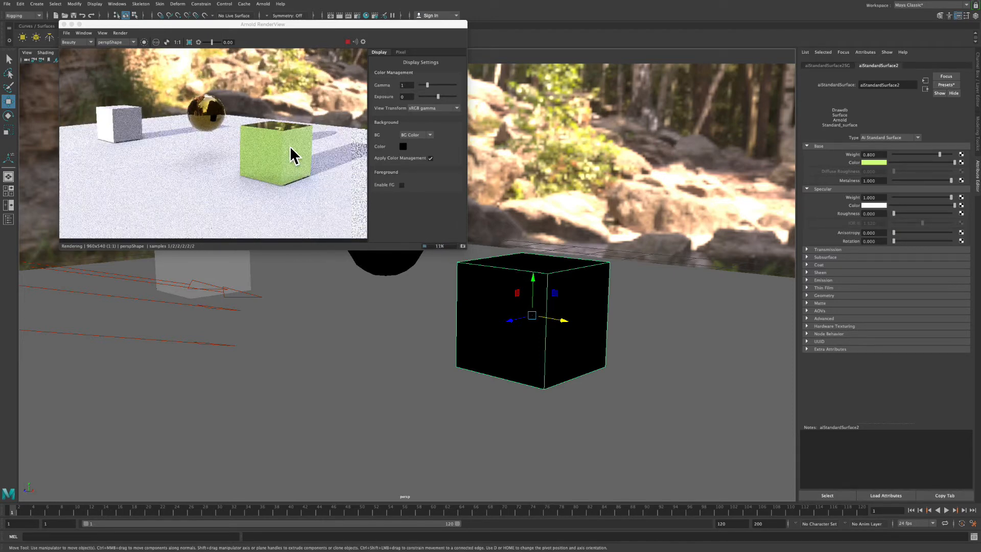
Move the white cube along its horizontal axis until it stands close to the chrome sphere, opposite the green cube.
mouse_move(396, 319)
alt+mouse_down()
mouse_move(407, 308)
mouse_move(415, 323)
alt+mouse_up()
alt+drag(474, 291, 457, 325)
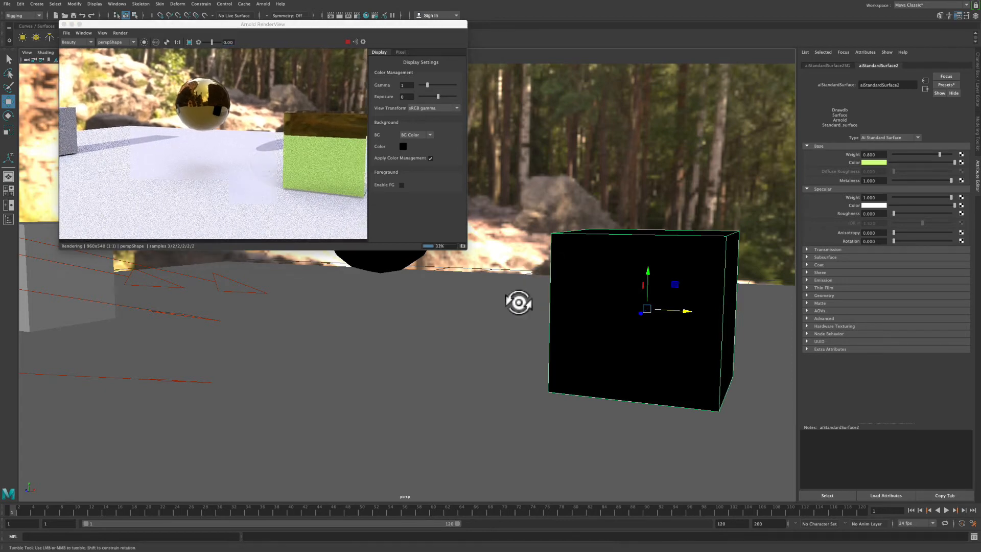
drag(519, 303, 562, 290)
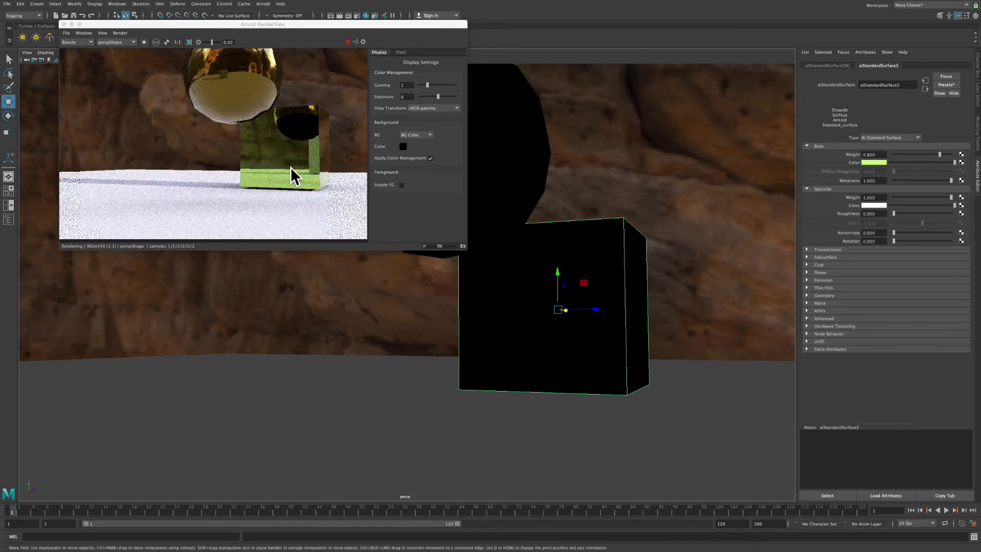
alt+drag(578, 296, 561, 314)
scroll(559, 316, down, 5)
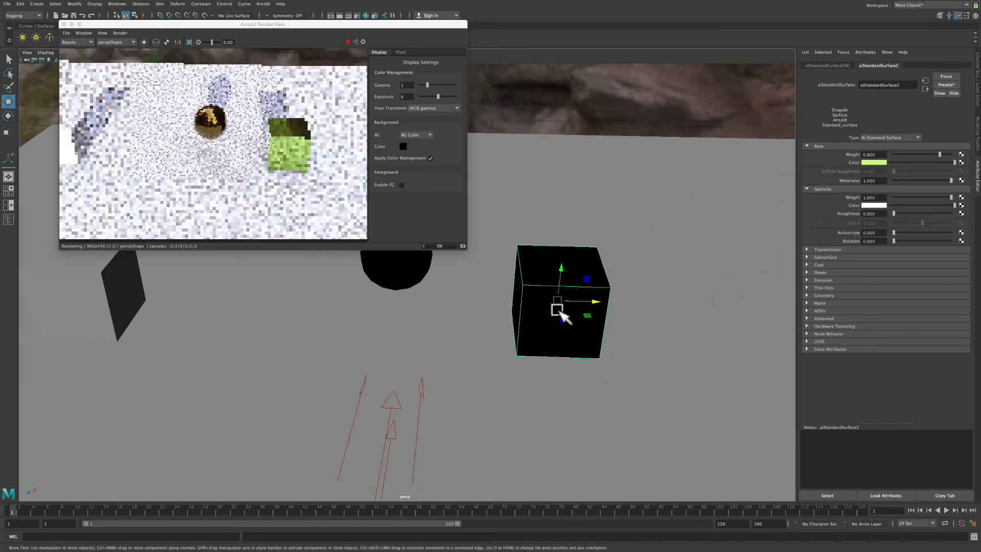
click(110, 305)
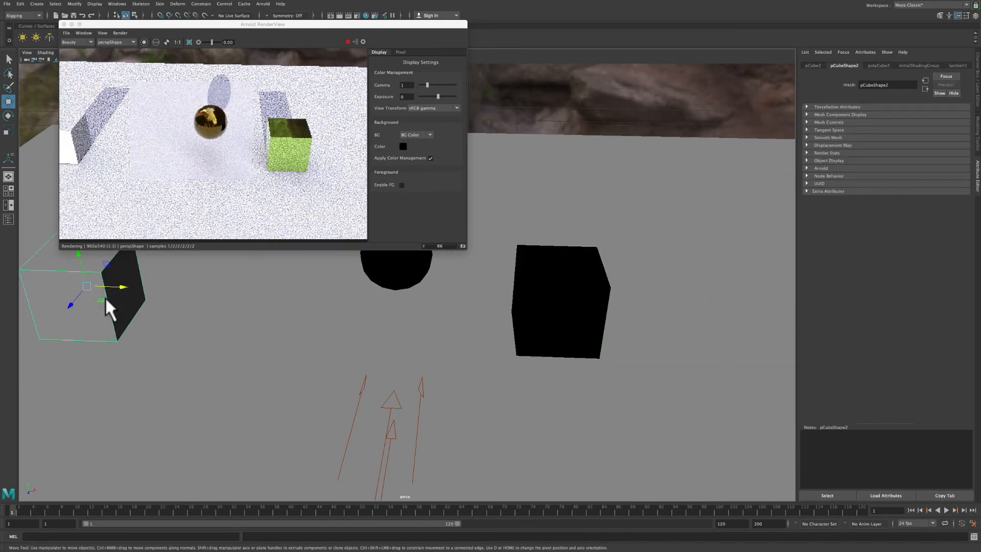
drag(128, 287, 302, 293)
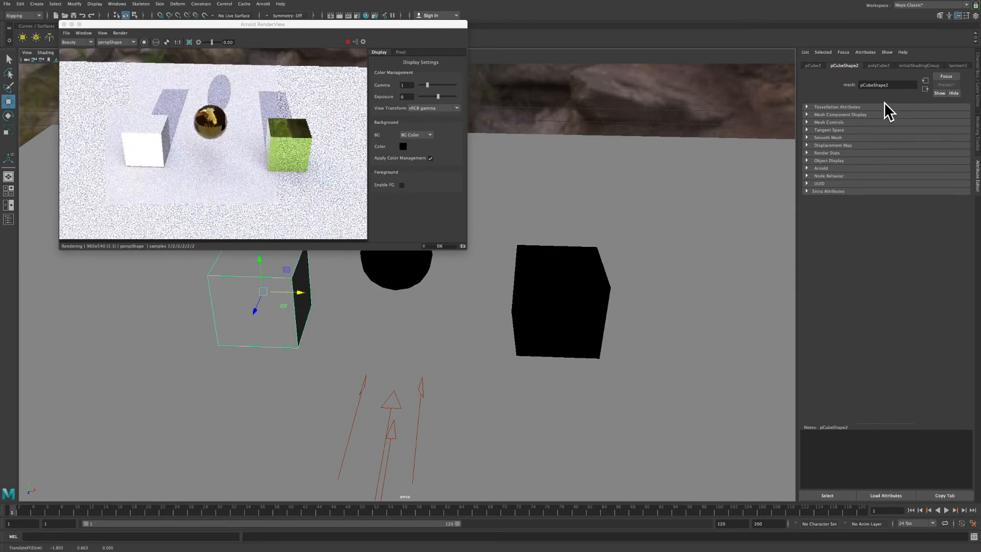
Assign a new Arnold aiStandardSurface material to the white cube.
right_click(254, 331)
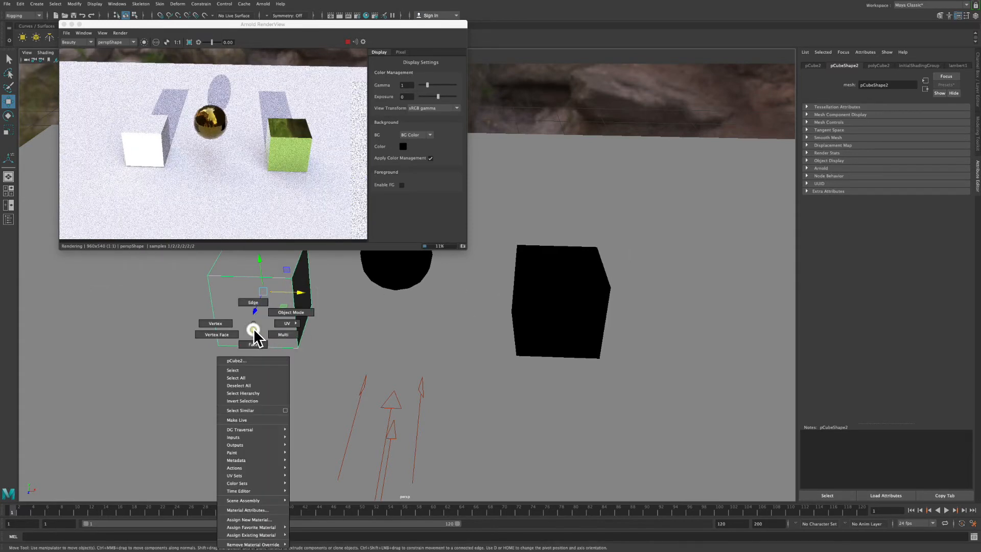
click(224, 520)
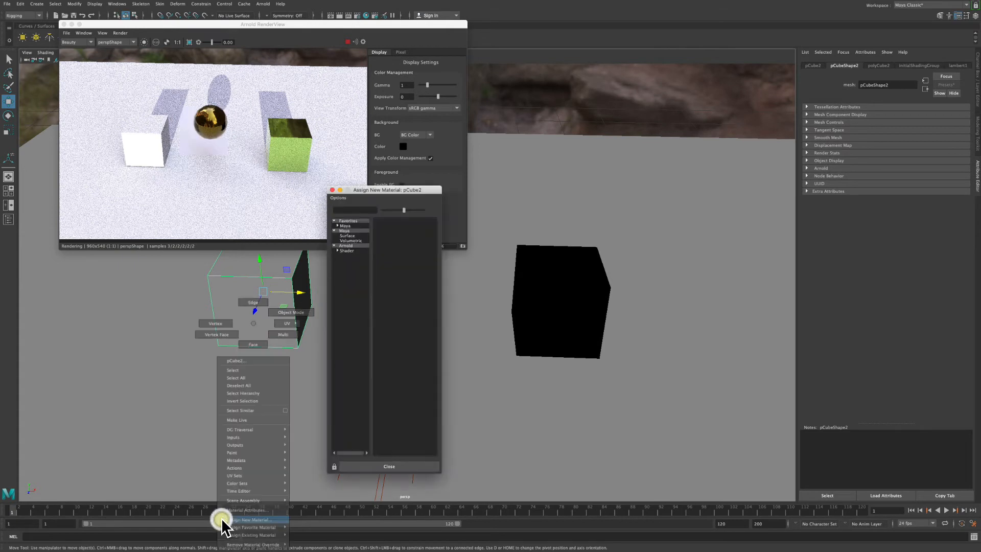
click(353, 246)
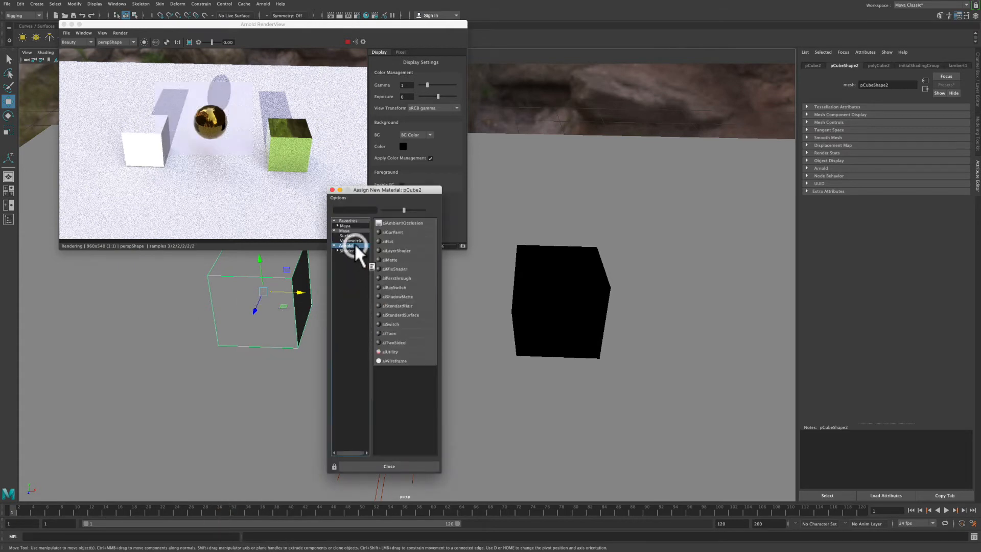
click(401, 315)
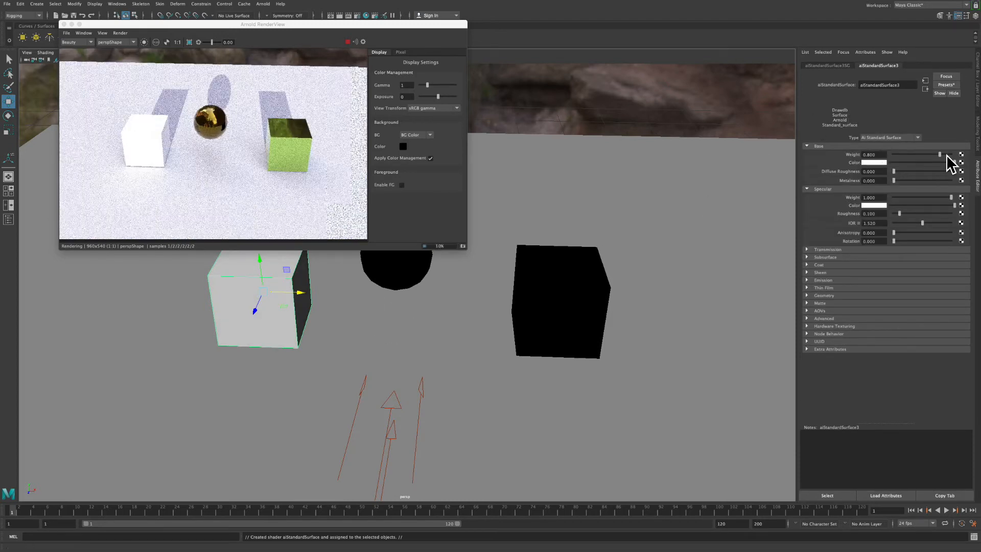
Set the white cube's material to base weight 1, metalness 1 and specular roughness about 0.236.
drag(942, 155, 972, 158)
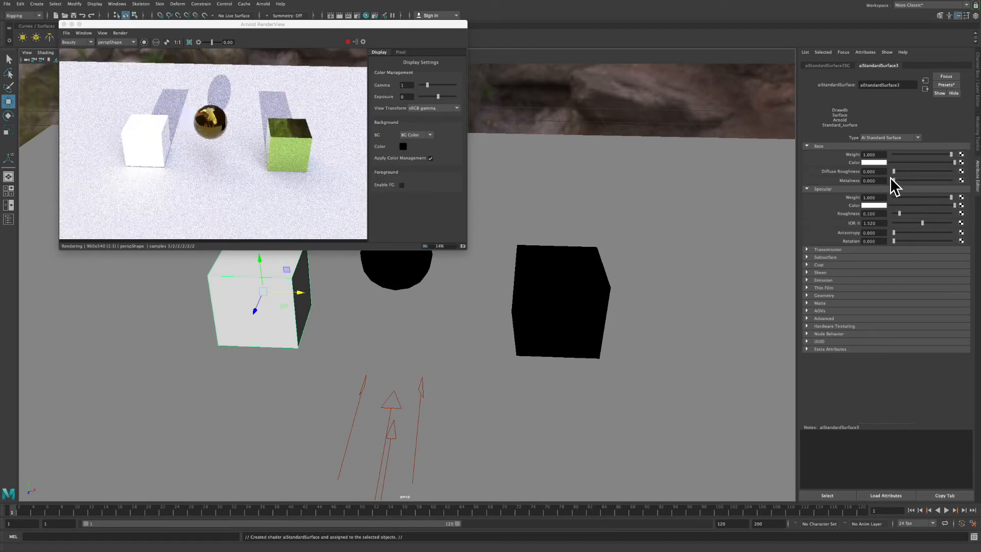
drag(894, 181, 952, 181)
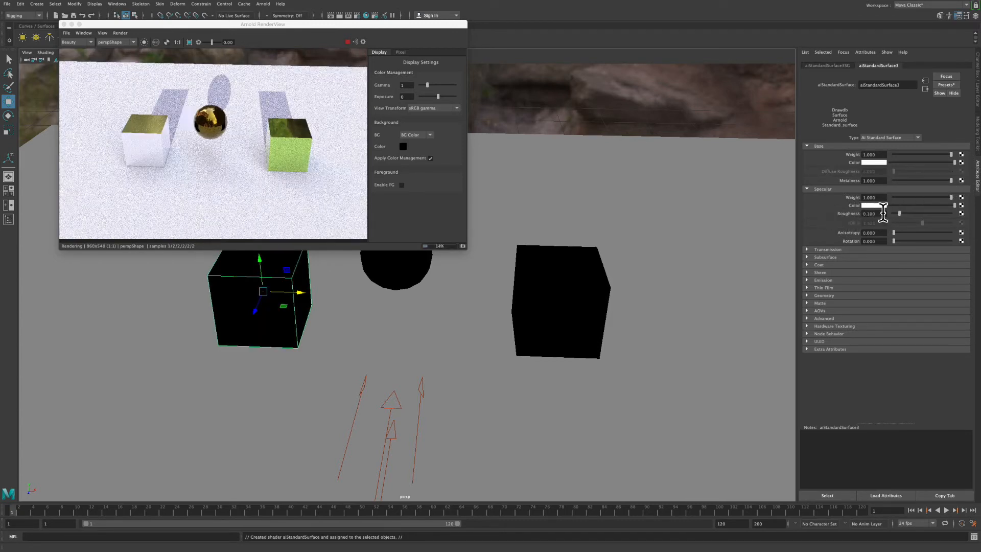
drag(899, 213, 908, 213)
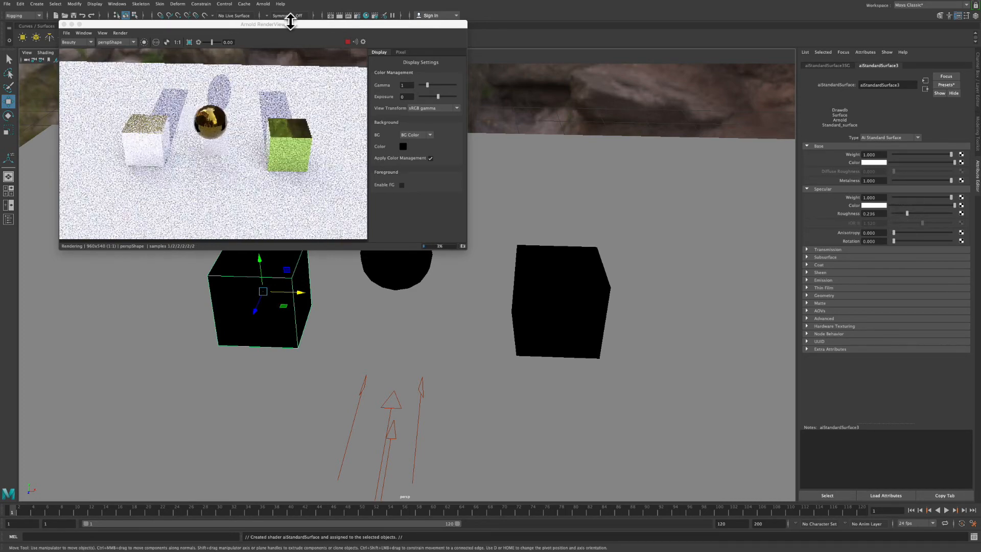
Move the render window off the white cube, raise its specular roughness to 1 for comparison, and lower it to 0.
drag(290, 23, 548, 66)
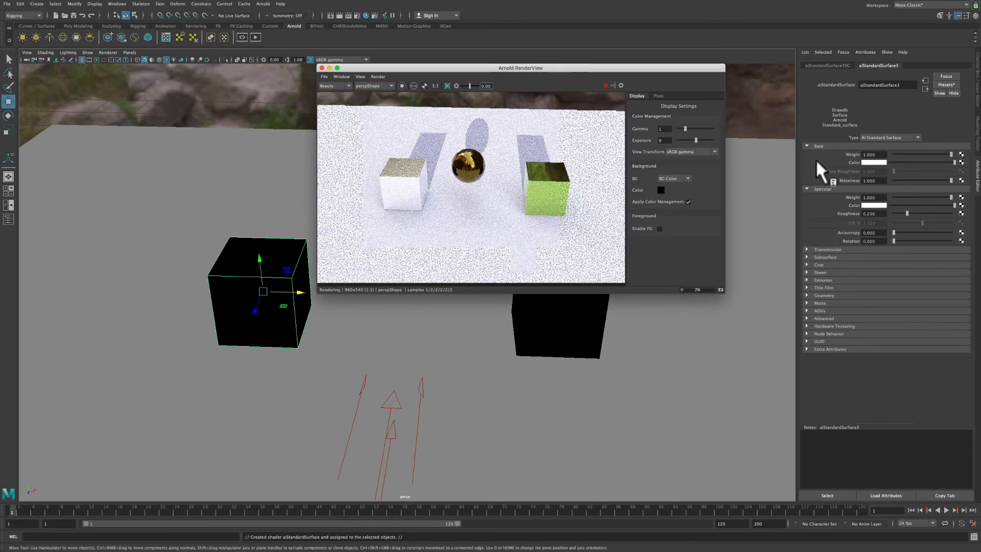
drag(909, 213, 959, 213)
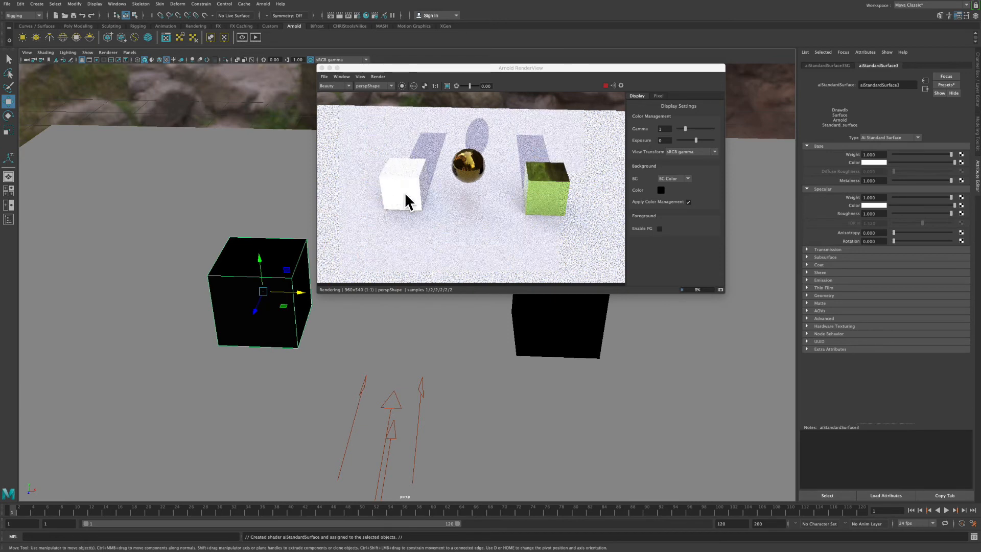
alt+drag(262, 253, 245, 245)
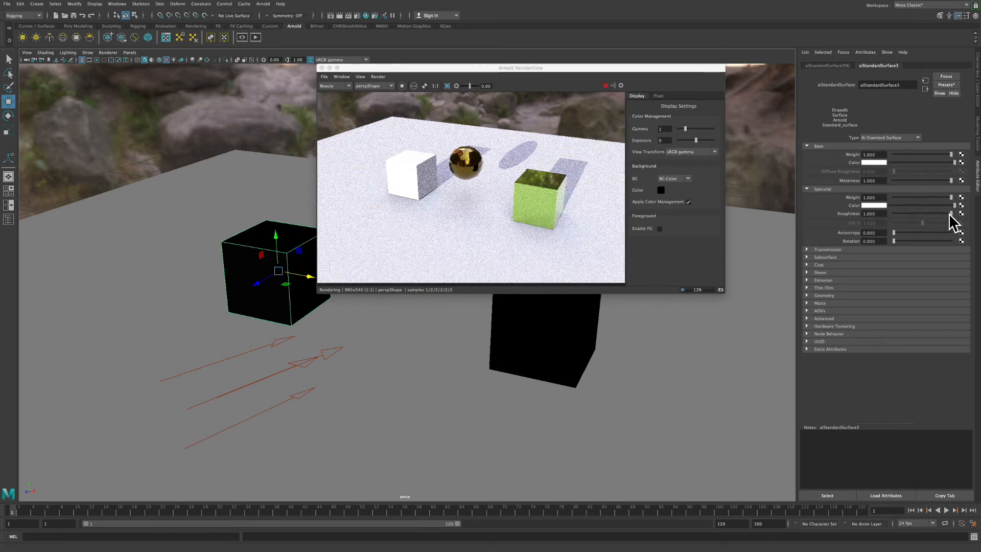
drag(949, 215, 824, 207)
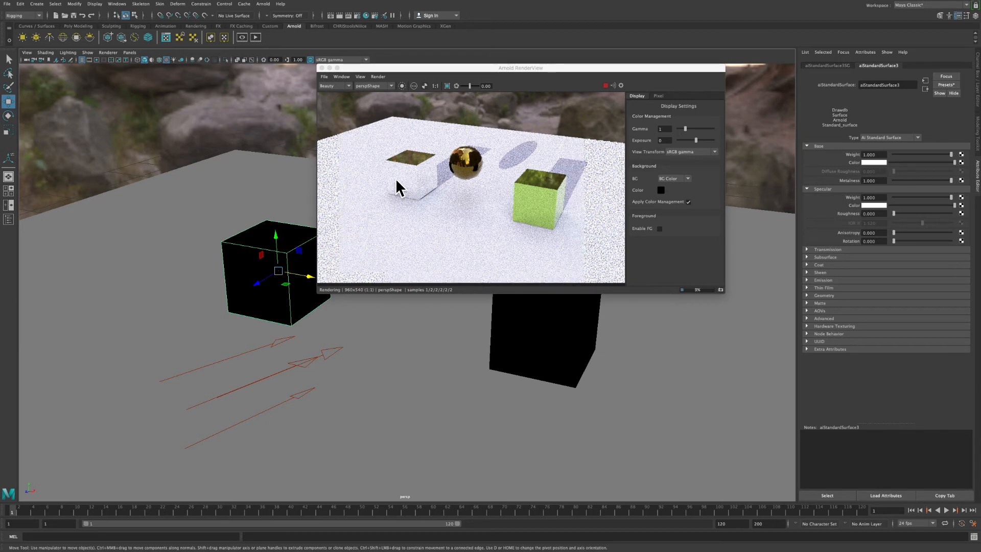
Slide the green cube across the floor until it stands directly in front of the white mirror-like cube.
scroll(265, 286, up, 1)
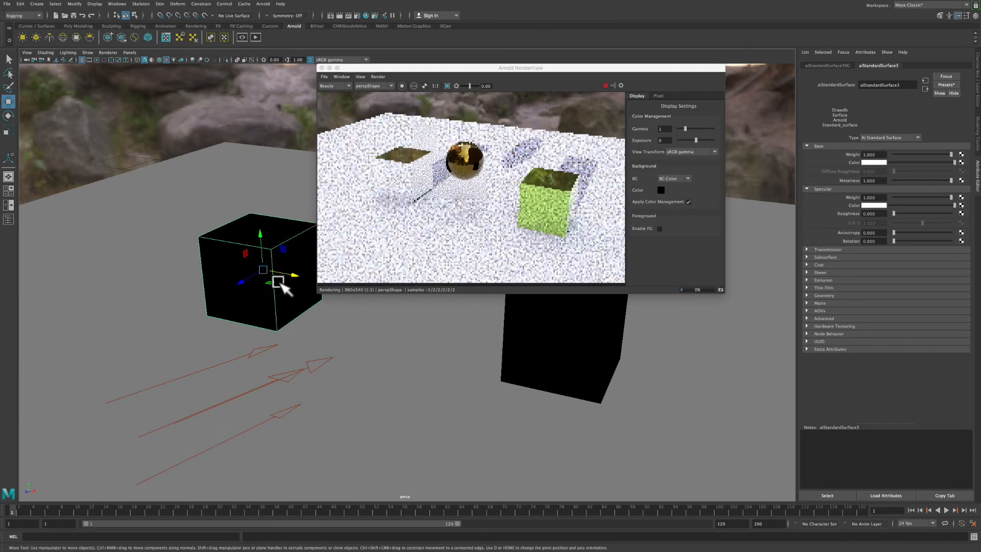
scroll(278, 281, up, 3)
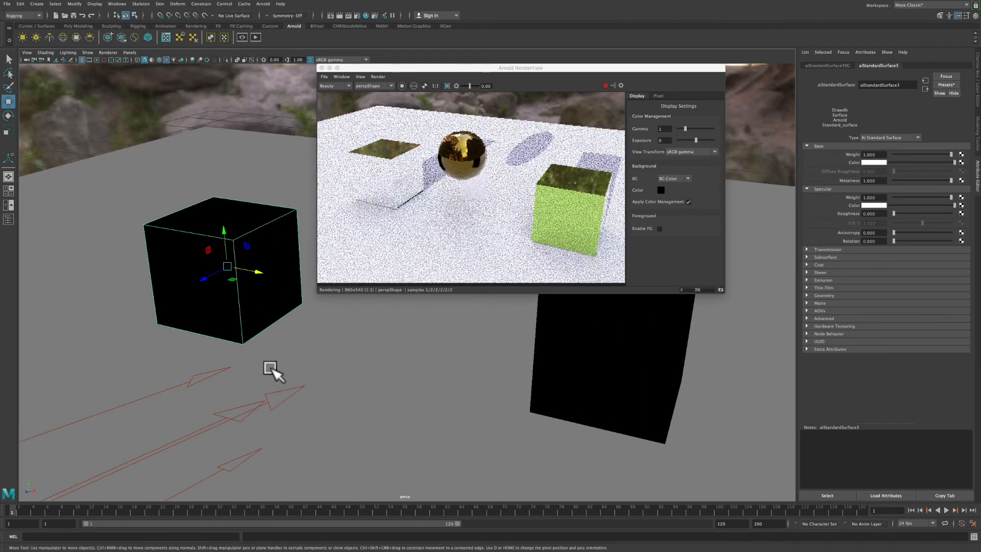
alt+drag(273, 370, 233, 364)
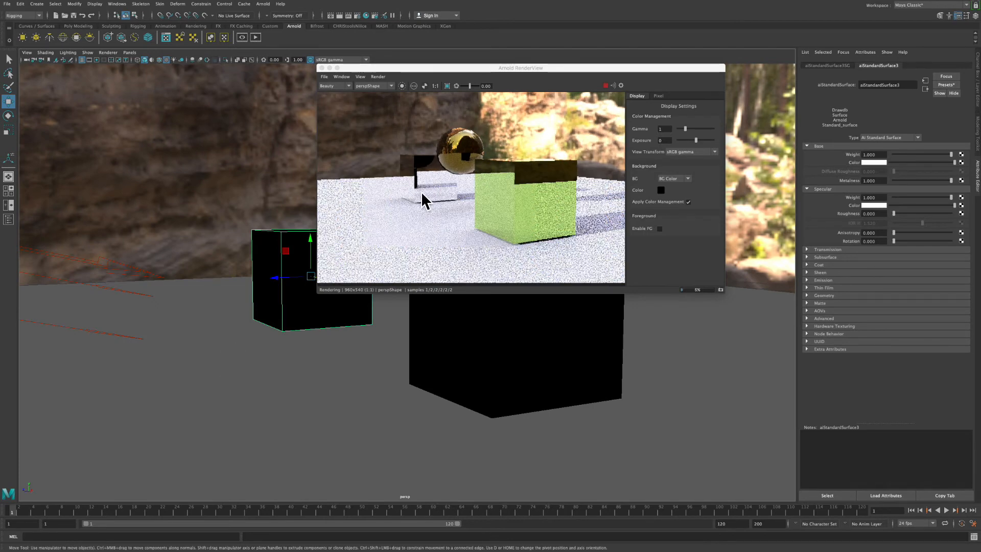
alt+drag(339, 301, 342, 339)
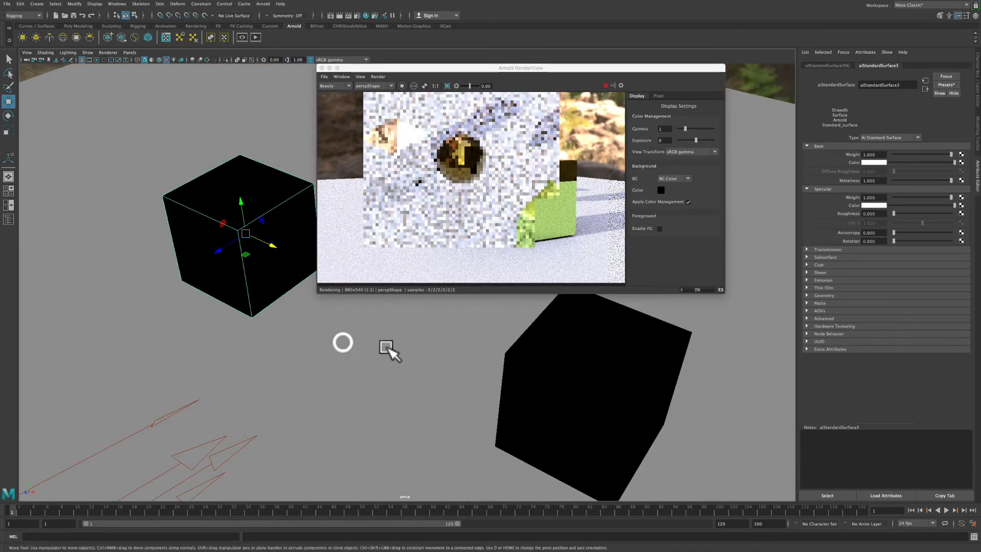
click(521, 386)
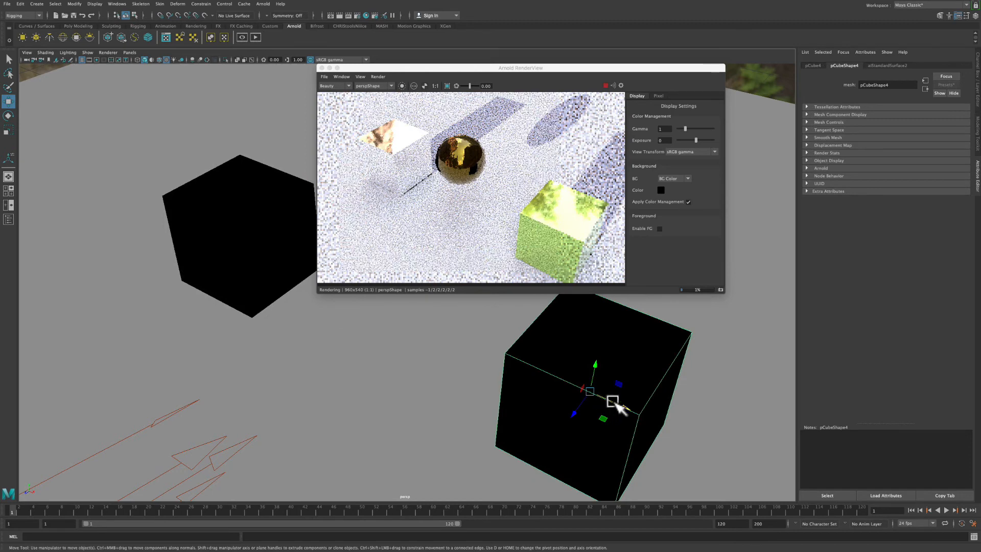
drag(620, 405, 226, 320)
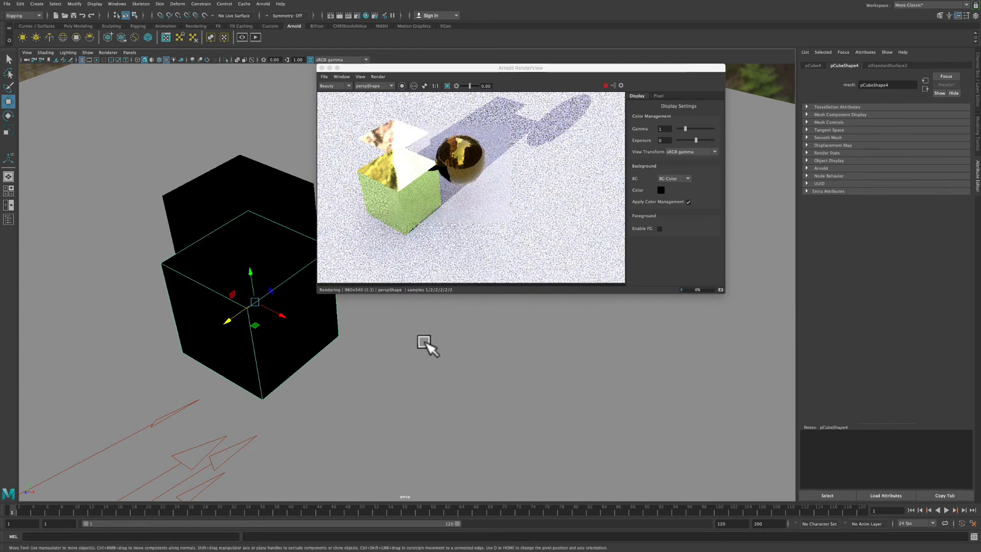
Move the render window clear of the objects and slide the white mirror cube away from the green cube, leaving a narrow gap.
alt+drag(428, 344, 335, 328)
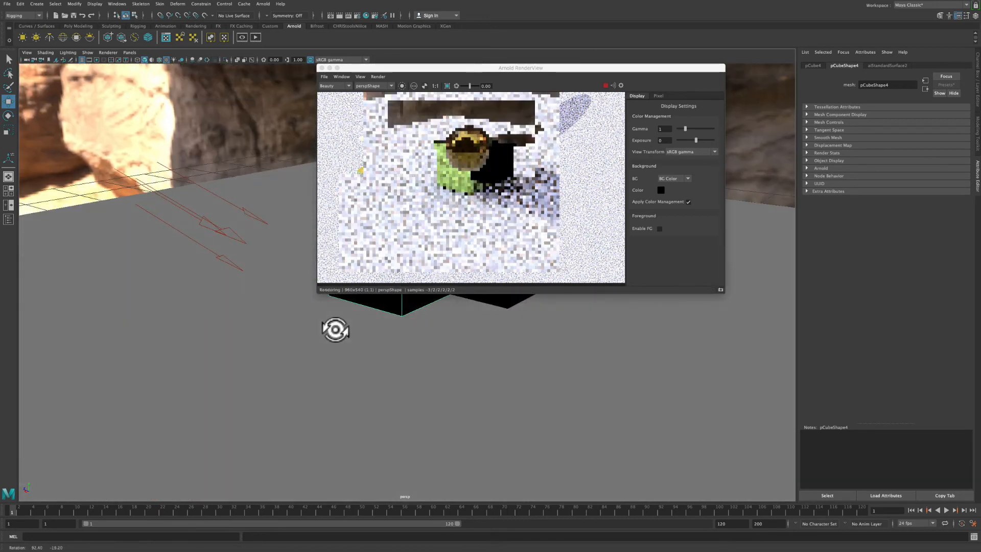
scroll(473, 290, up, 2)
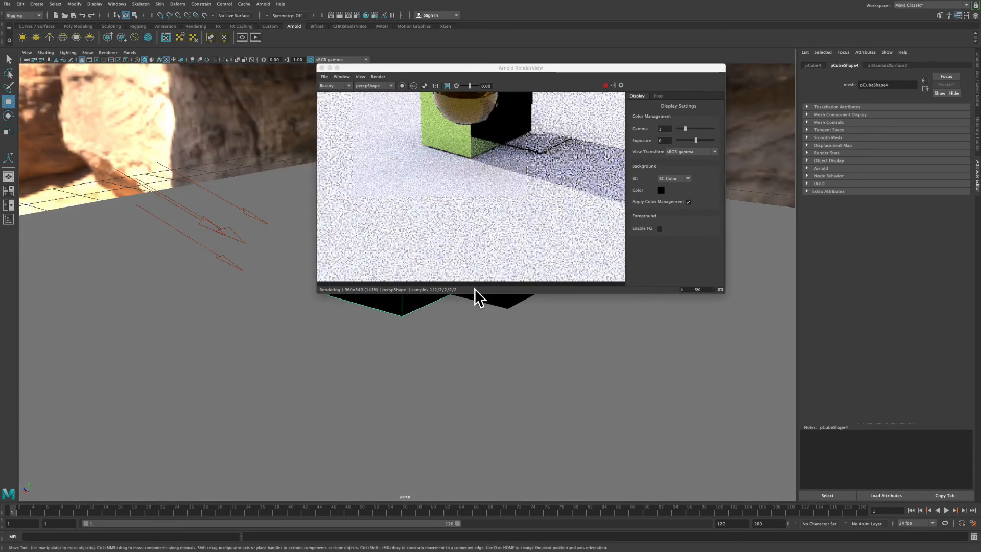
alt+drag(473, 302, 278, 394)
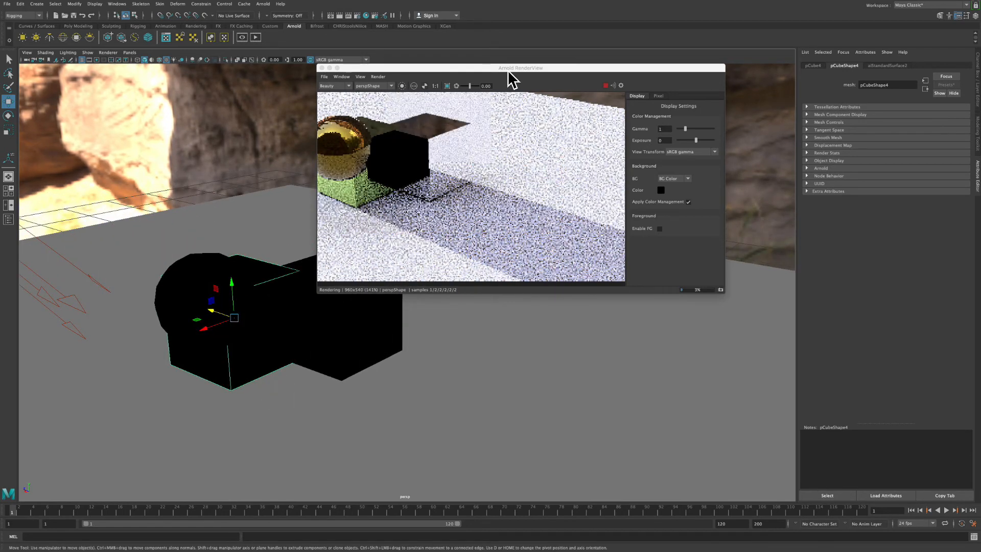
drag(511, 68, 612, 40)
alt+drag(322, 335, 301, 332)
click(394, 333)
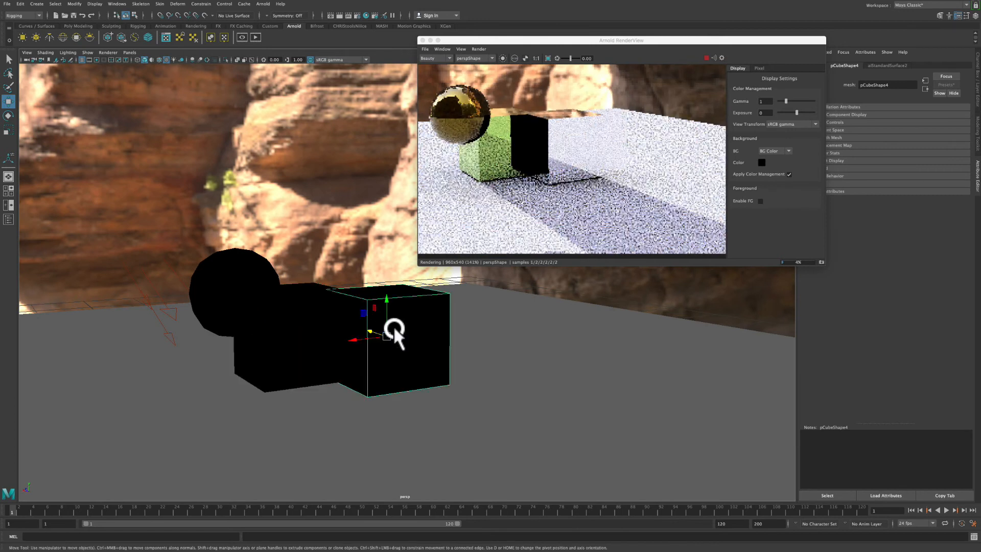
drag(361, 343, 390, 334)
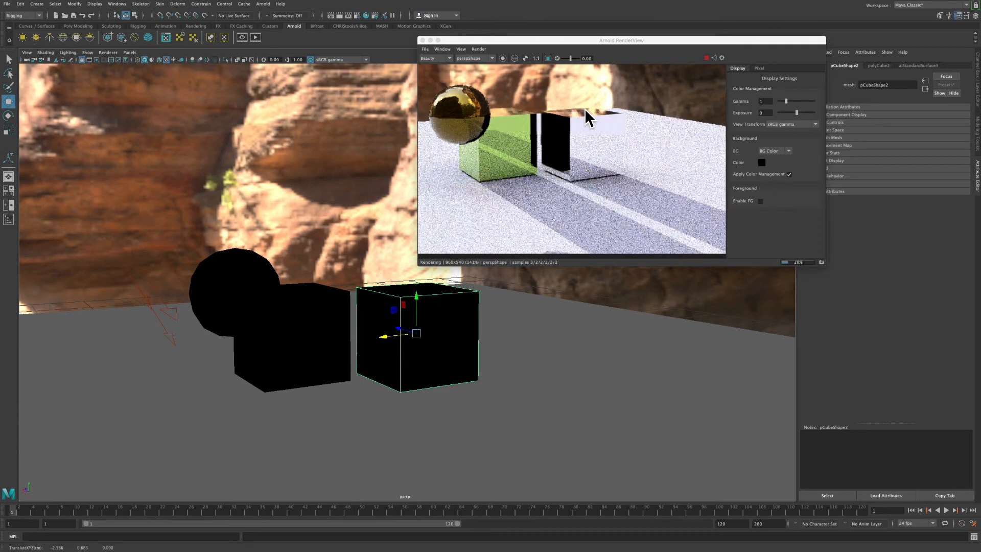
Move the render window off the attribute settings and change the specular color of the sphere's chrome material to red.
alt+drag(486, 322, 403, 335)
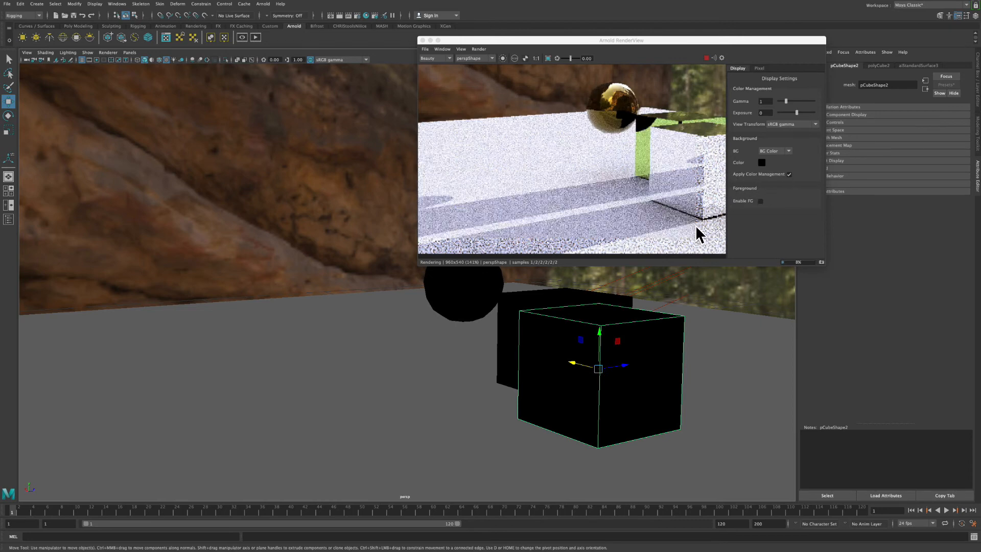
alt+drag(670, 322, 670, 311)
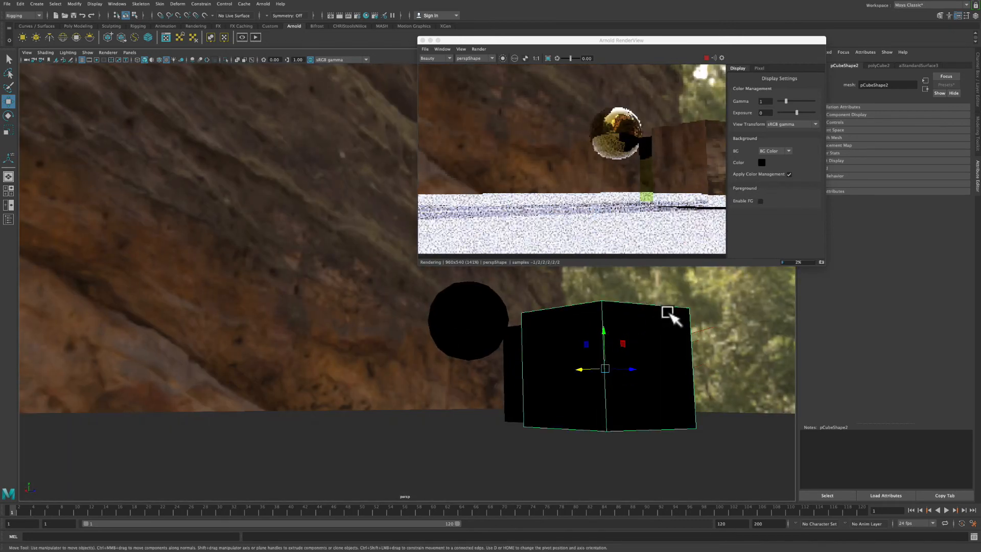
alt+drag(535, 318, 576, 322)
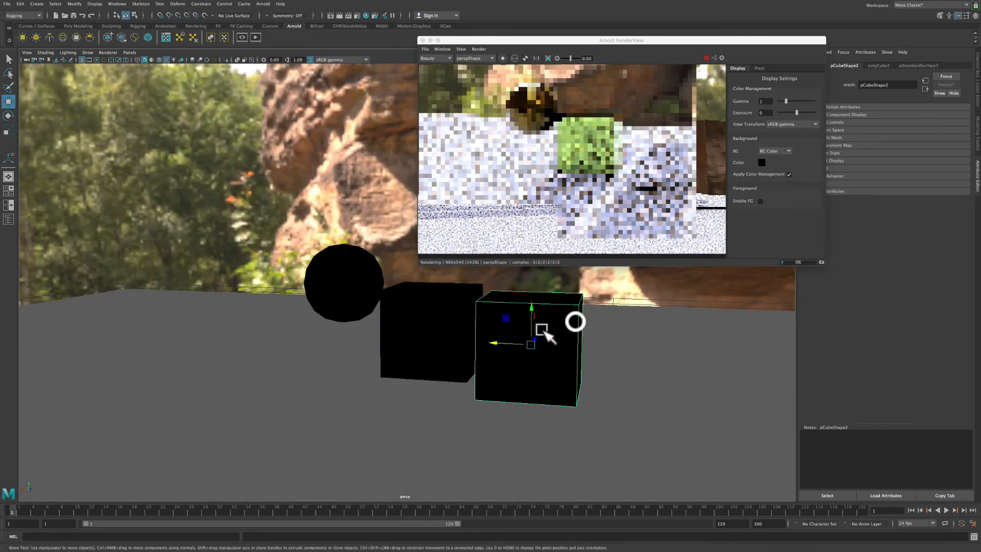
click(364, 297)
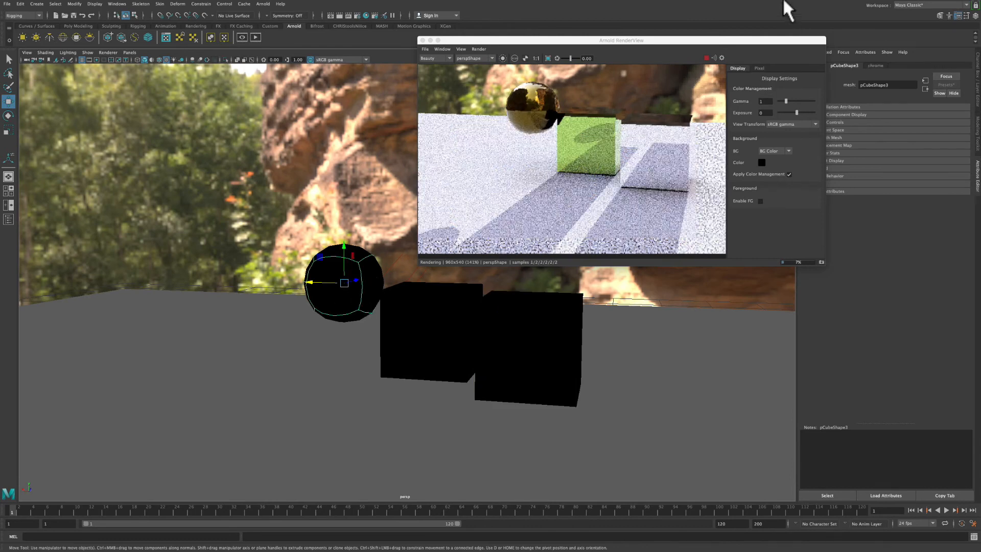
drag(778, 41, 692, 49)
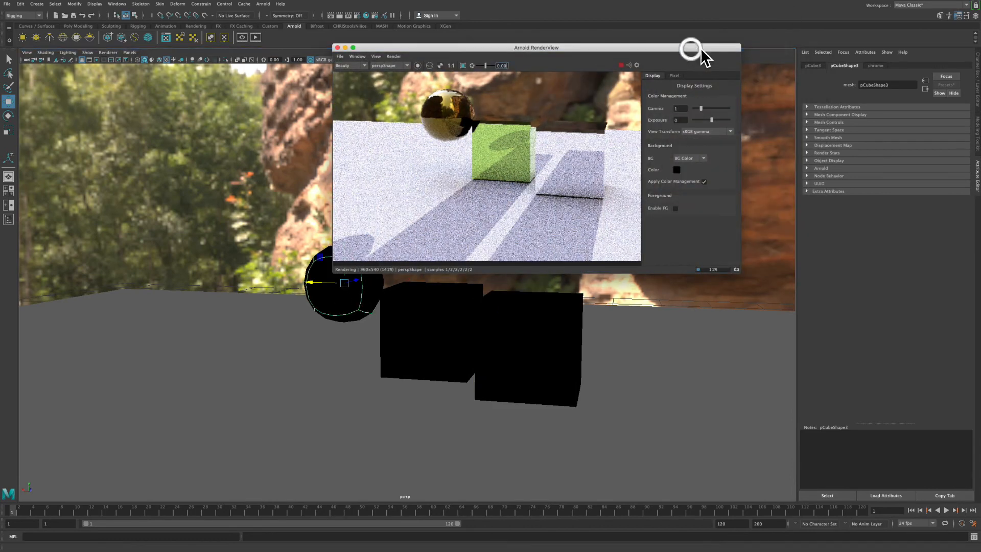
click(871, 65)
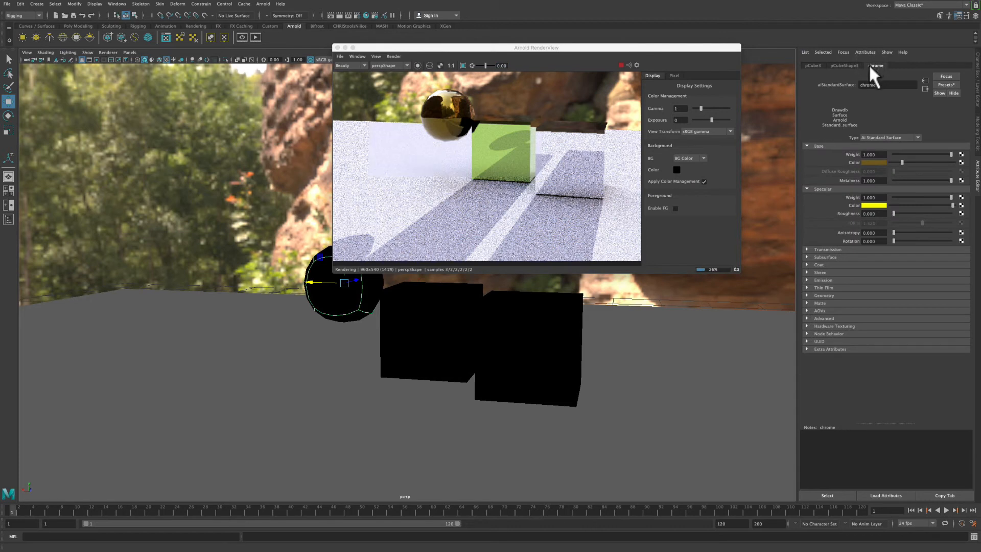
click(872, 161)
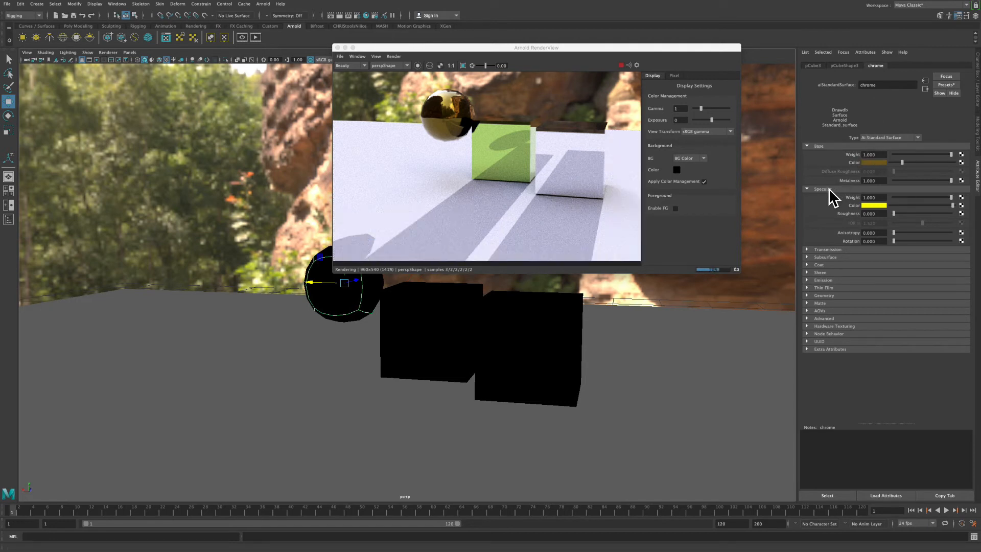
click(865, 205)
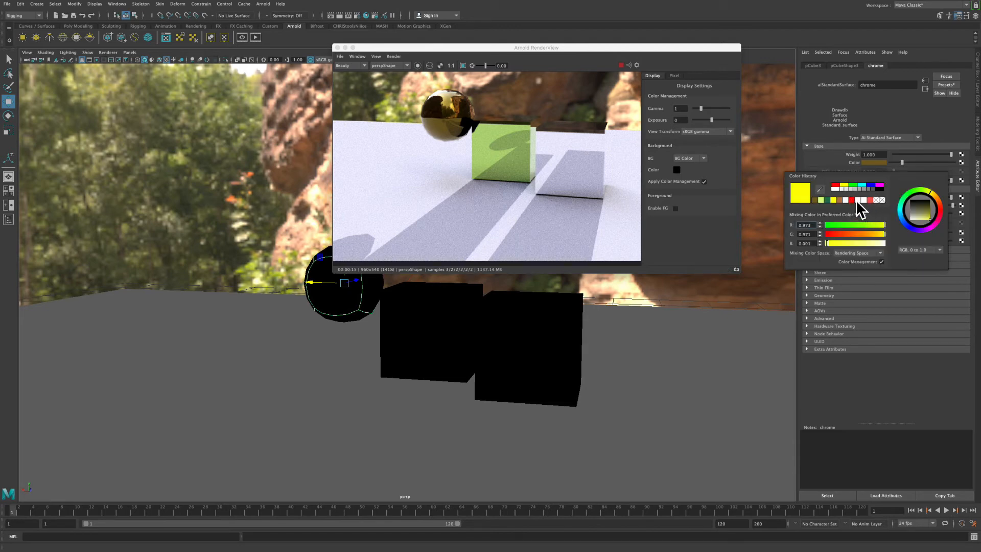
click(853, 199)
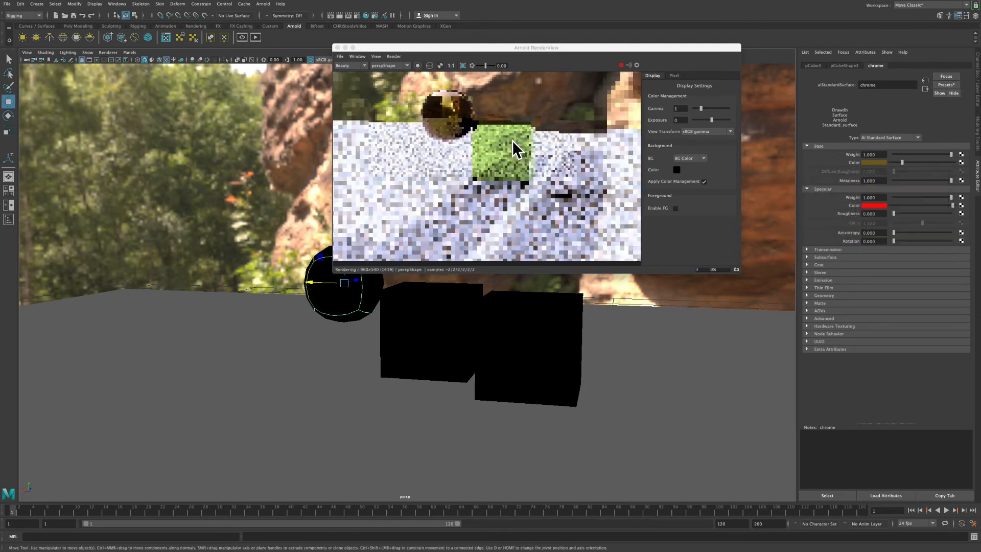
Bring the sphere into close-up and change its chrome material's specular color to pure green.
scroll(322, 309, up, 5)
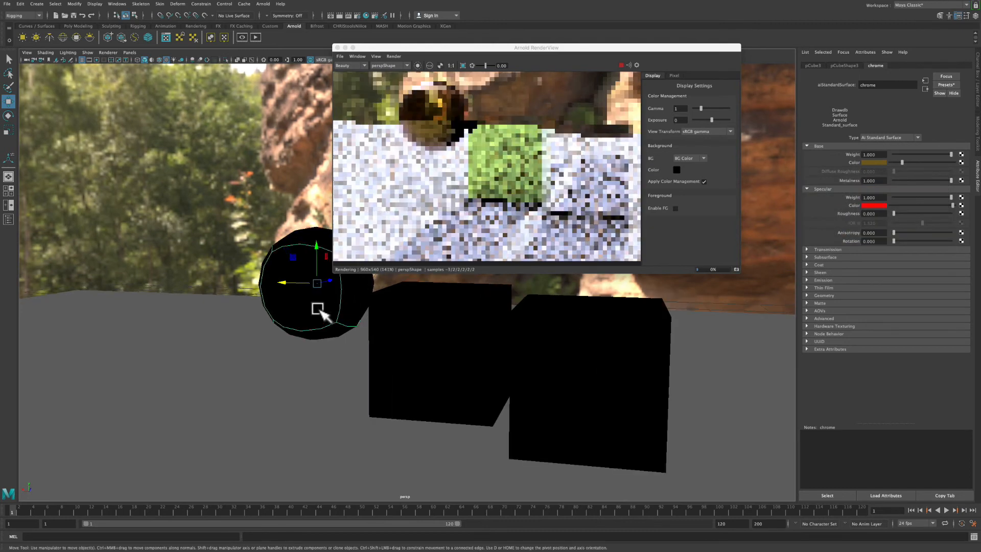
scroll(319, 310, up, 2)
alt+drag(307, 296, 318, 301)
alt+middle_drag(351, 324, 774, 464)
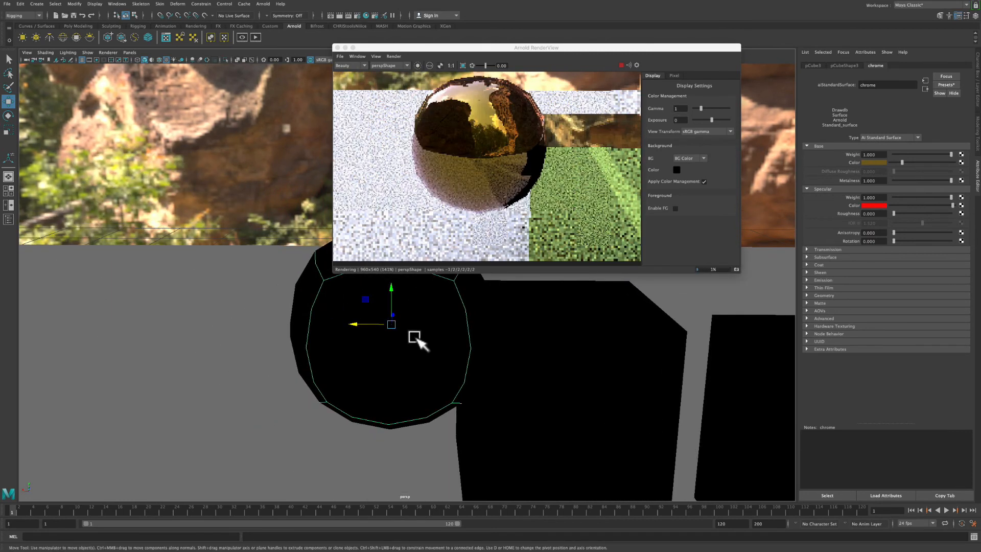
alt+drag(409, 338, 402, 336)
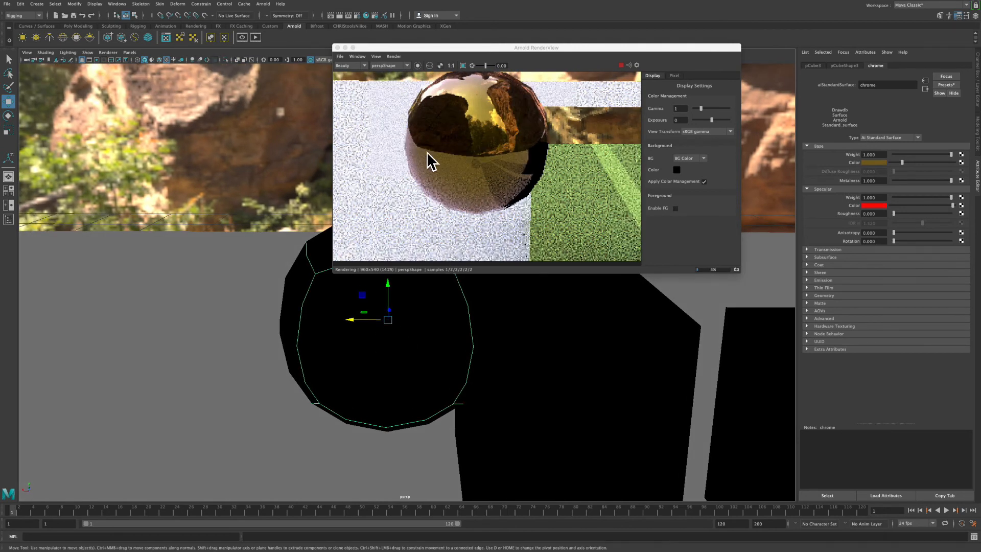
click(880, 205)
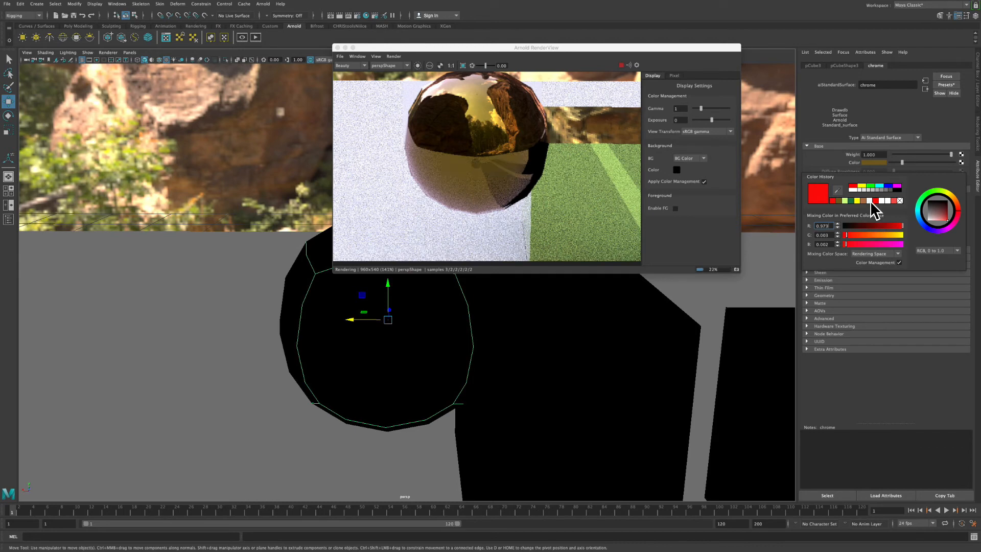
click(868, 185)
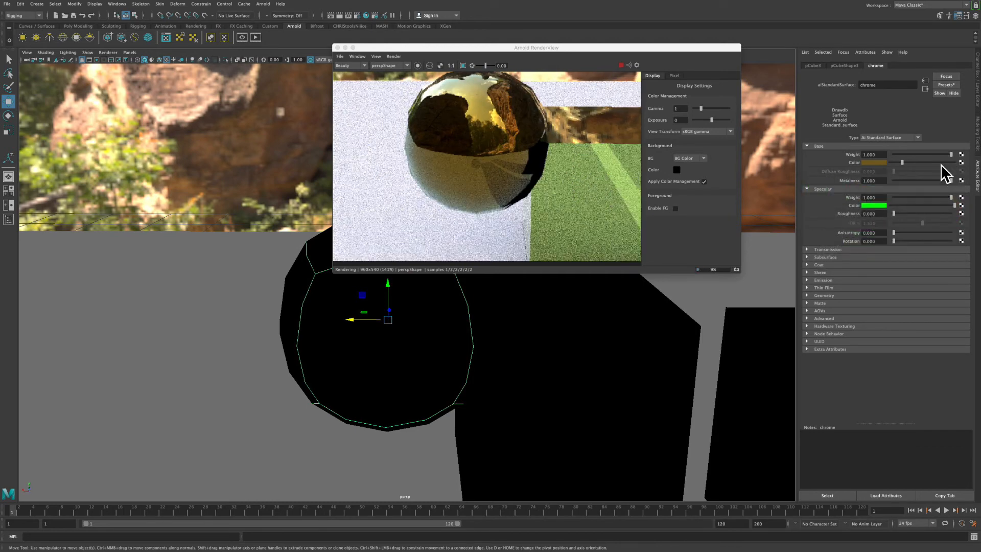
Try cyan and purple as the chrome material's specular color and settle on a magenta pink.
click(880, 205)
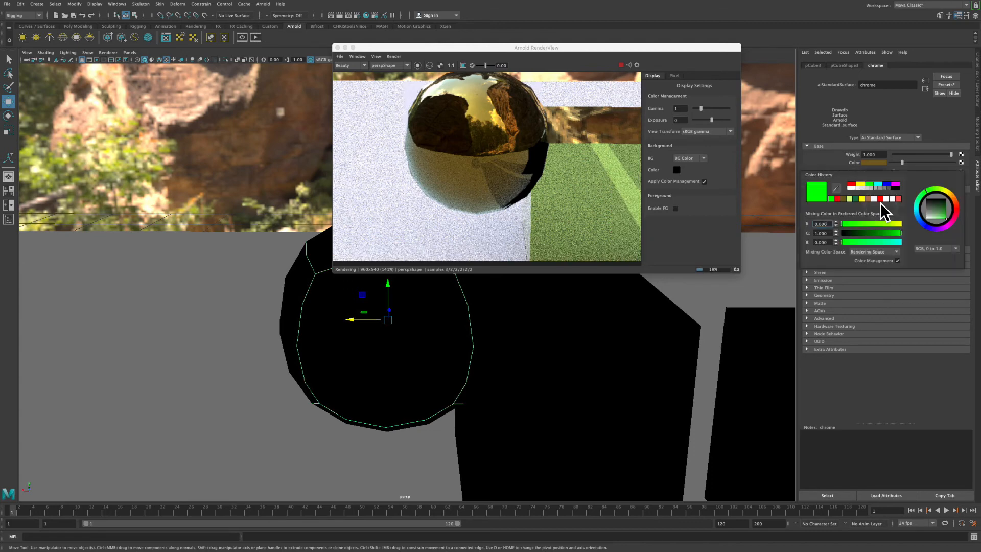
click(916, 209)
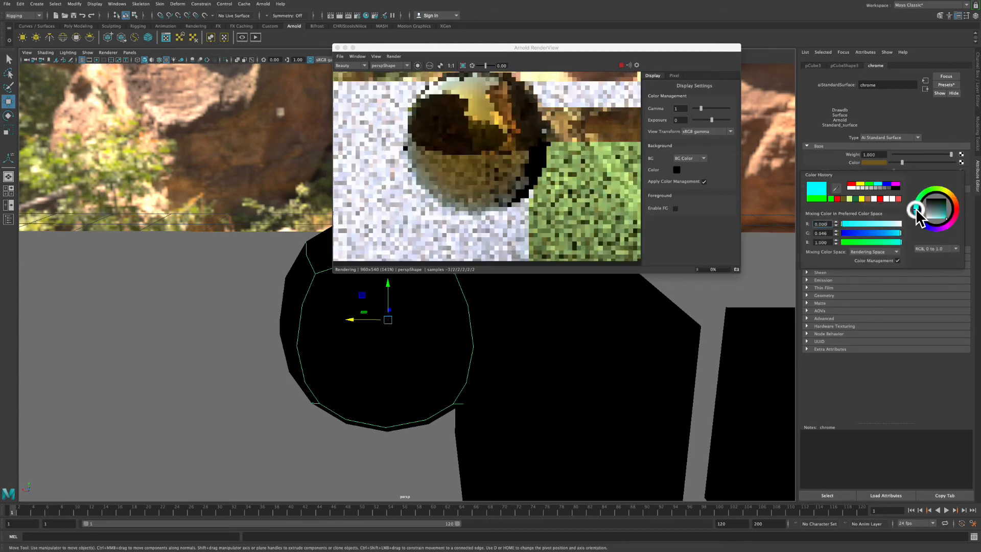
click(943, 229)
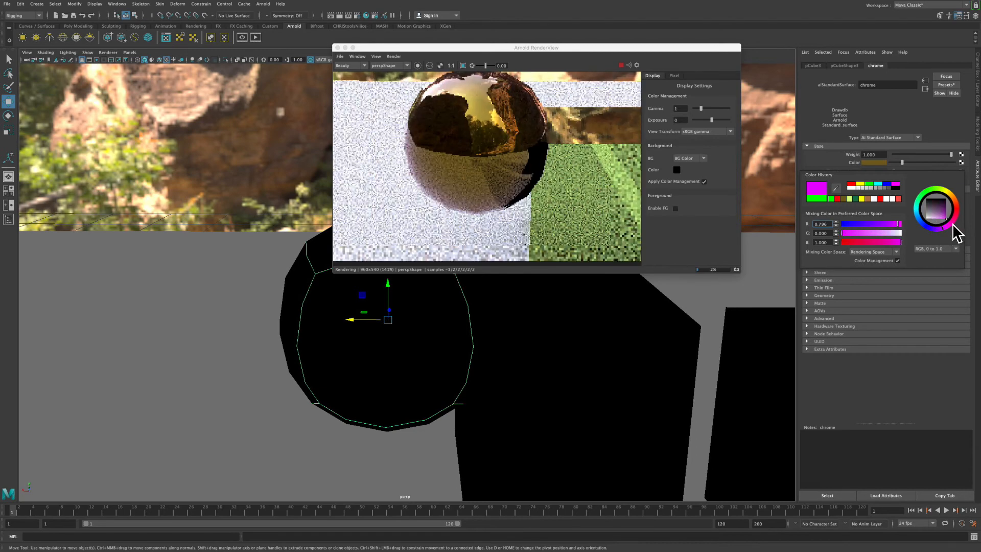
click(952, 224)
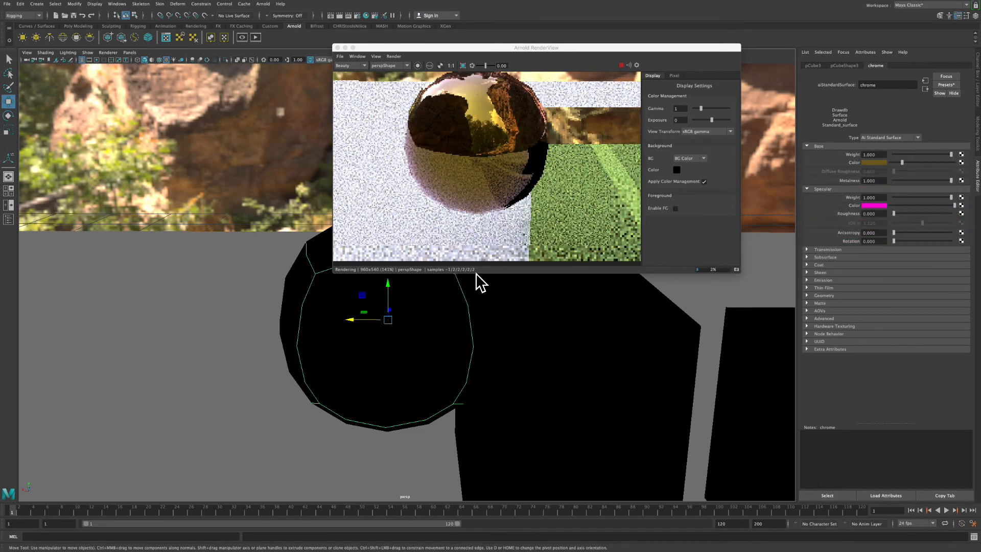
Raise the sphere material's specular roughness to 1 for comparison and return it to 0.
scroll(455, 338, down, 5)
scroll(454, 337, down, 8)
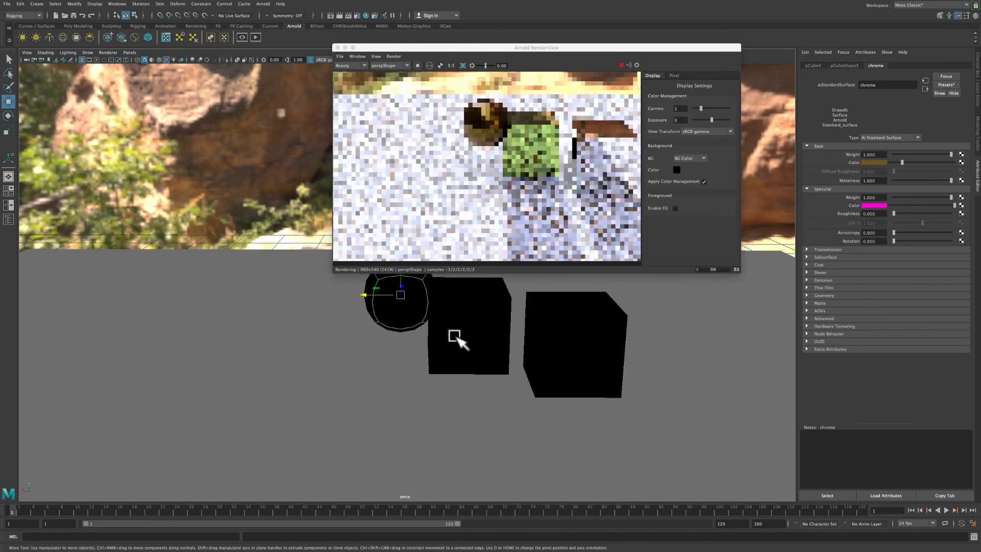
alt+drag(499, 340, 460, 333)
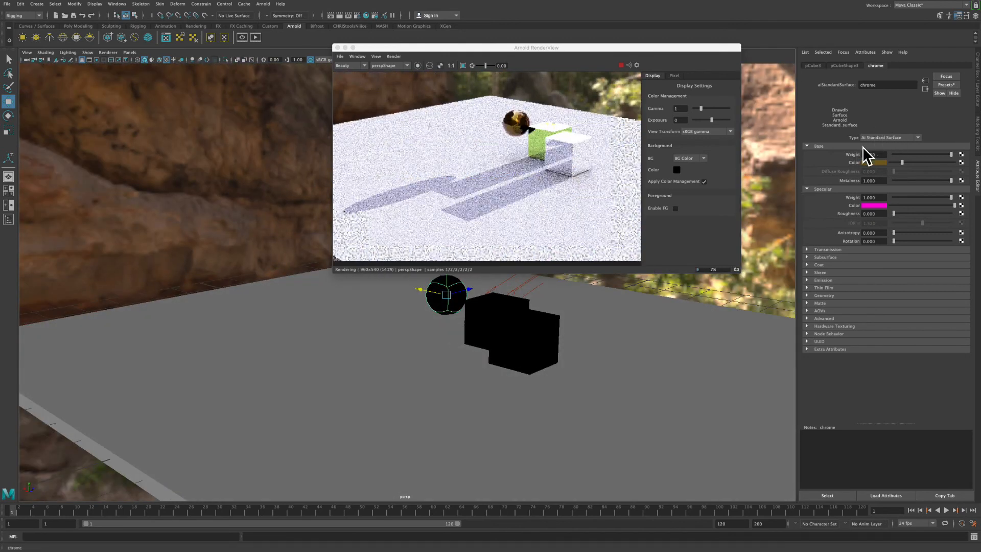
drag(894, 214, 954, 212)
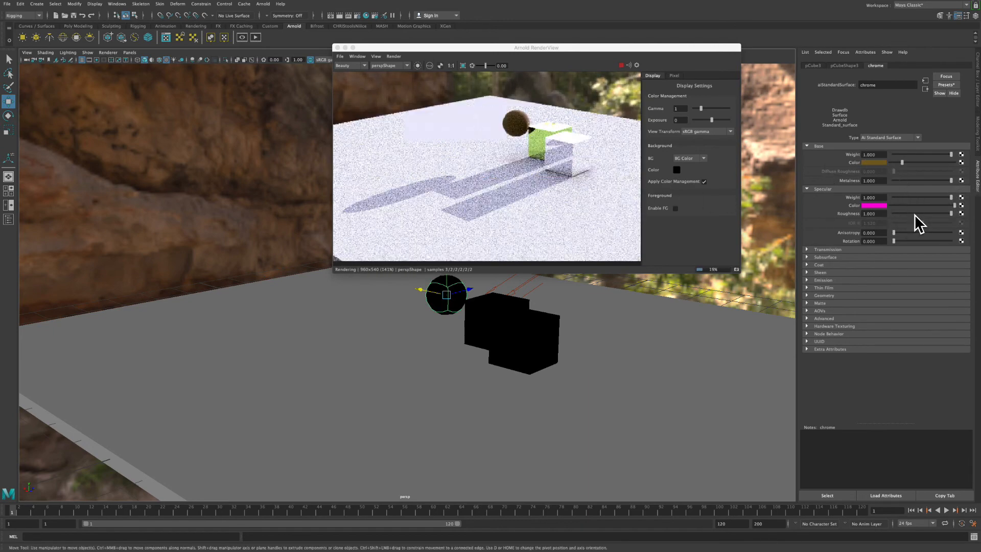
drag(915, 214, 888, 215)
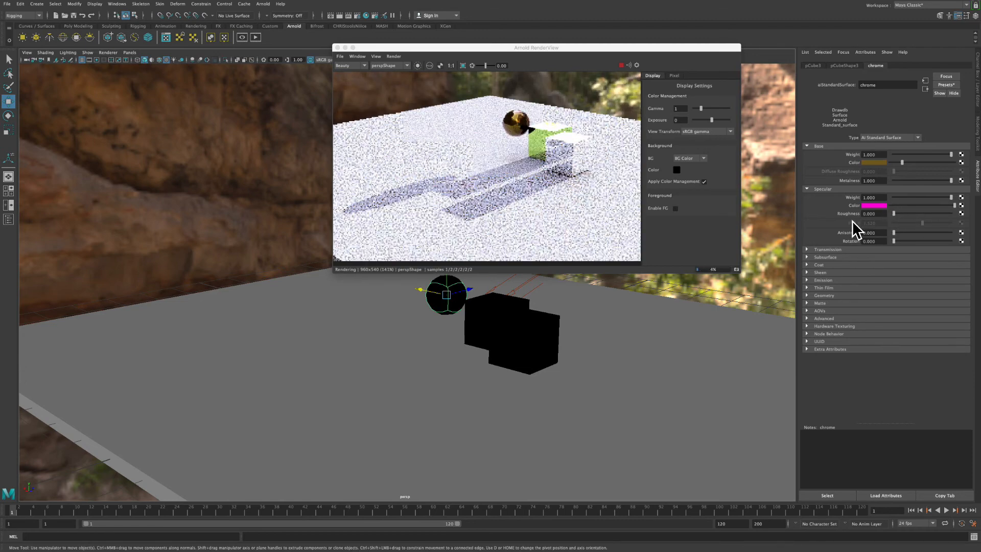
In the Arnold render settings, set Camera (AA) samples to 5 and Diffuse, Specular, Transmission and SSS samples to 4.
scroll(434, 299, up, 3)
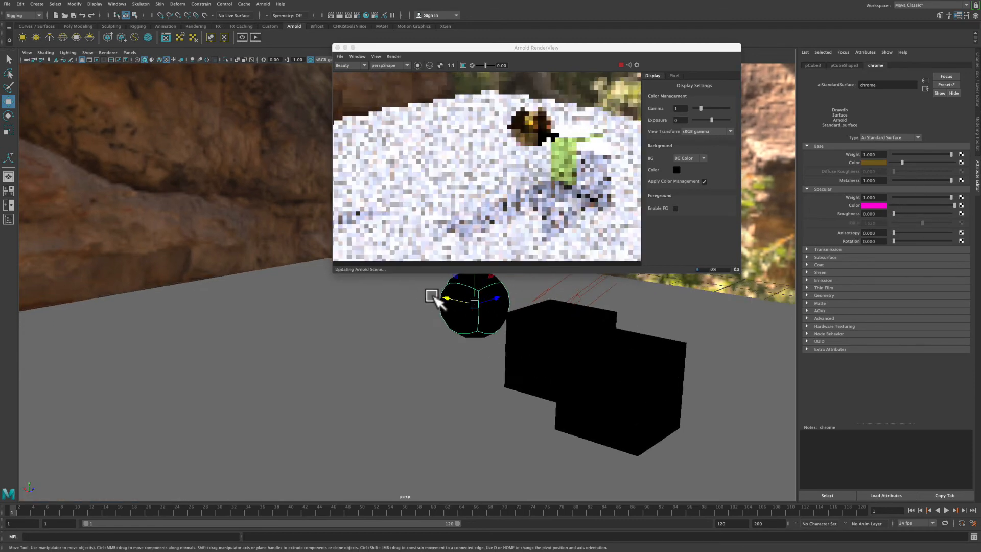
scroll(501, 312, up, 5)
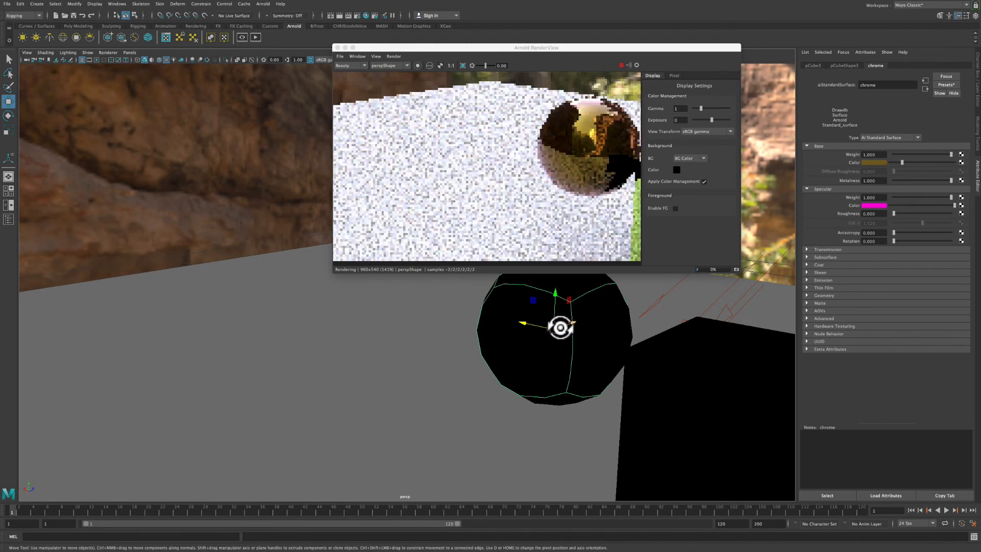
alt+drag(561, 328, 578, 326)
alt+middle_drag(569, 314, 491, 344)
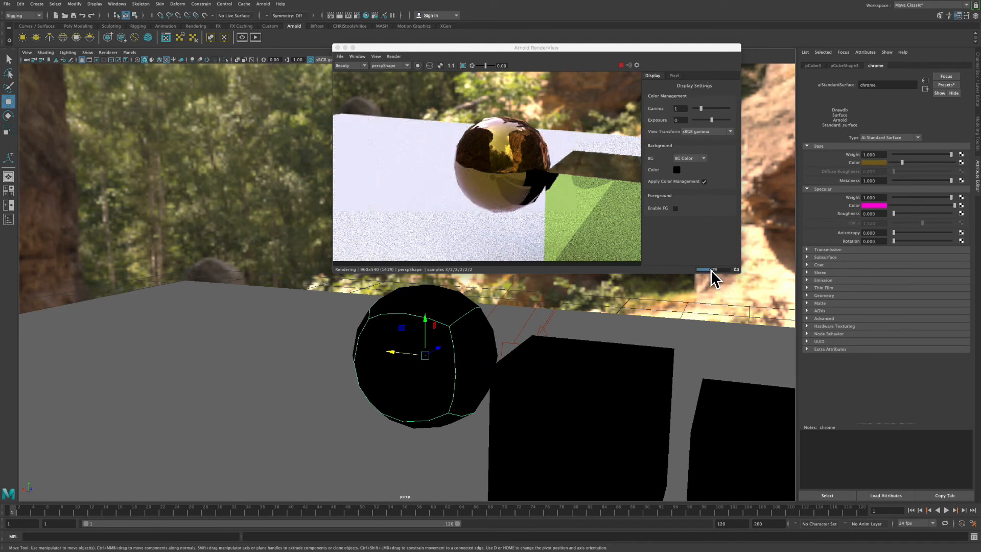
click(637, 66)
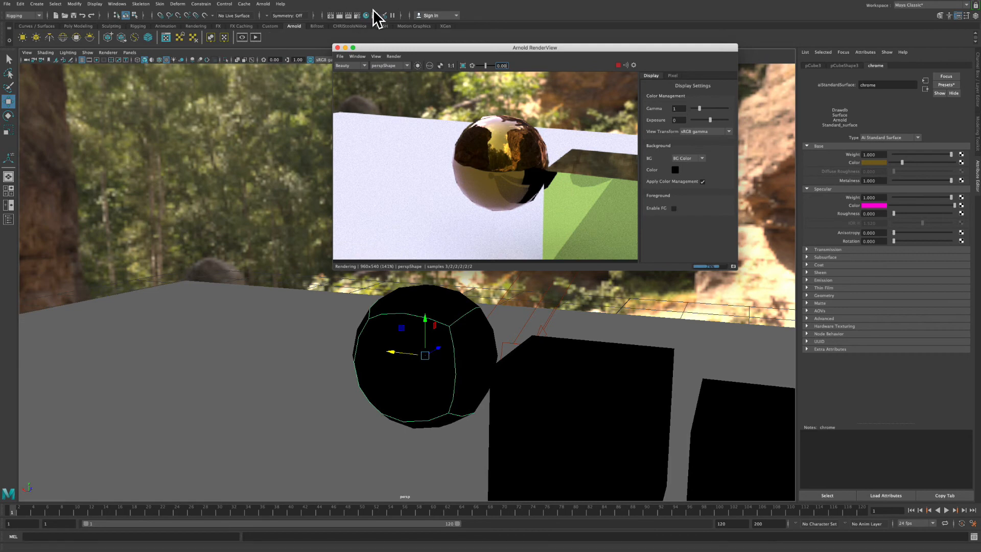
click(357, 15)
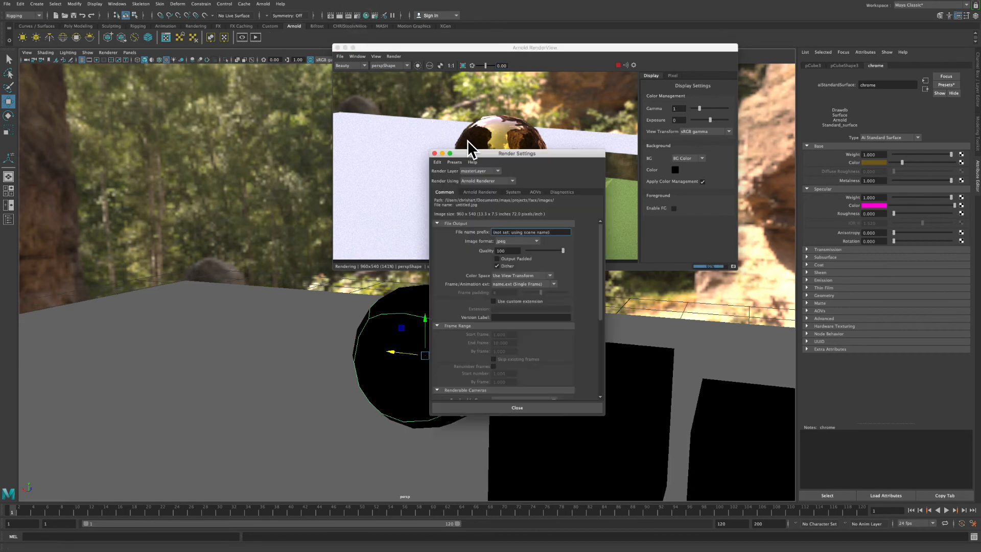
drag(486, 152, 709, 83)
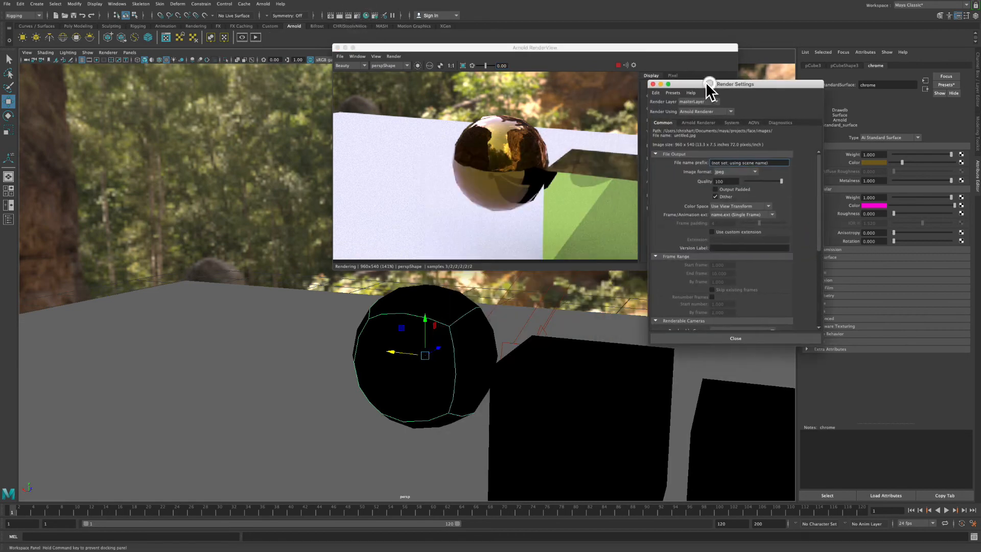
click(704, 124)
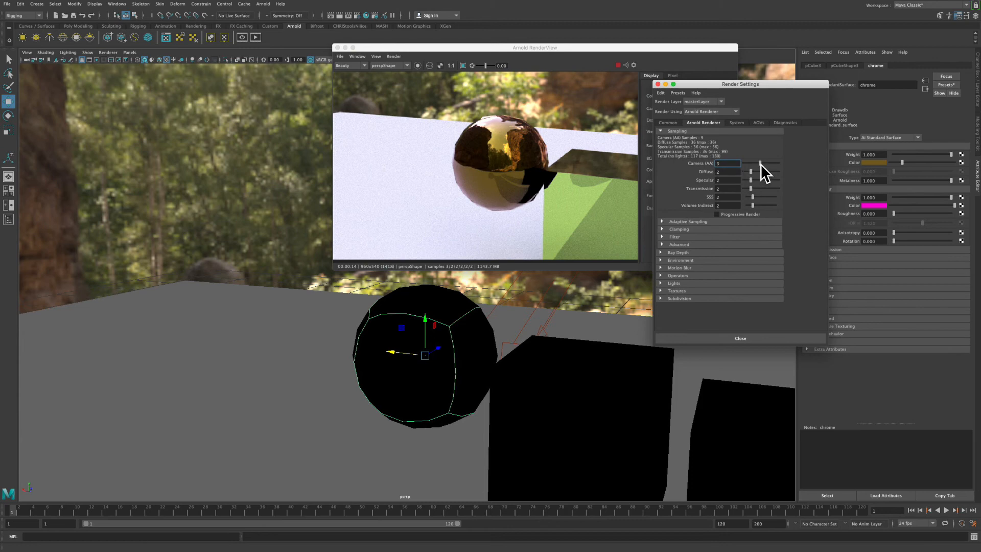
drag(761, 164, 758, 197)
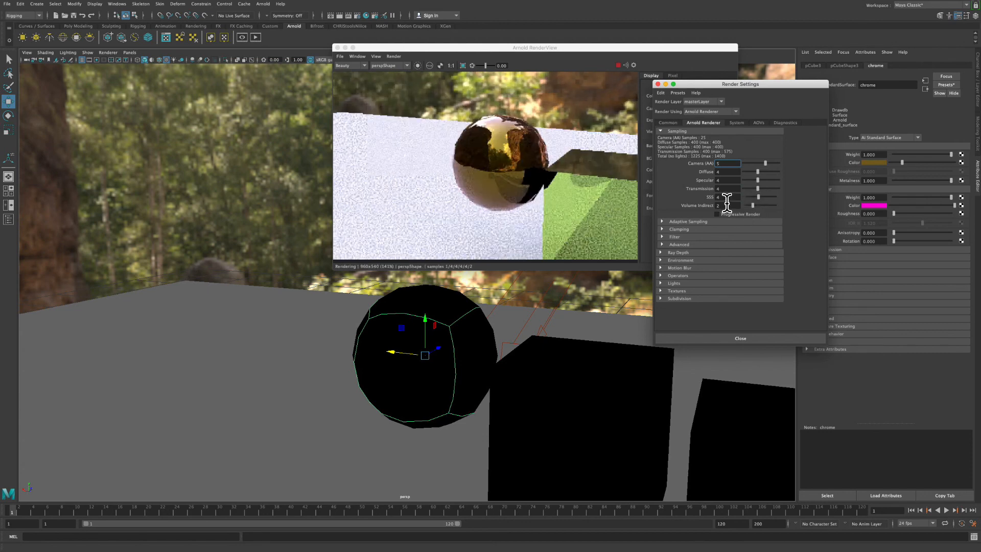
Enlarge the sphere in the live render and move the Render Settings window clear to examine the higher-sample result.
scroll(524, 170, up, 2)
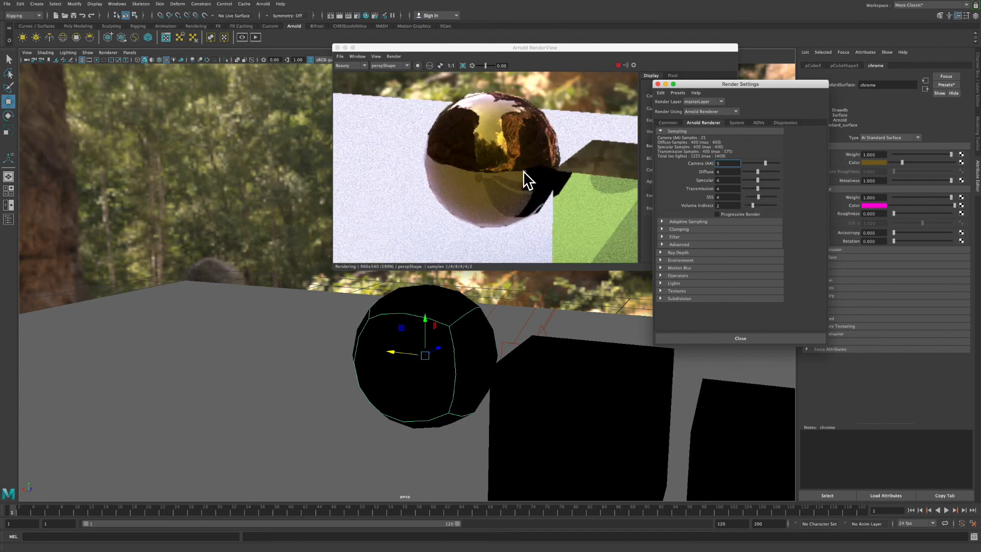
scroll(386, 373, up, 4)
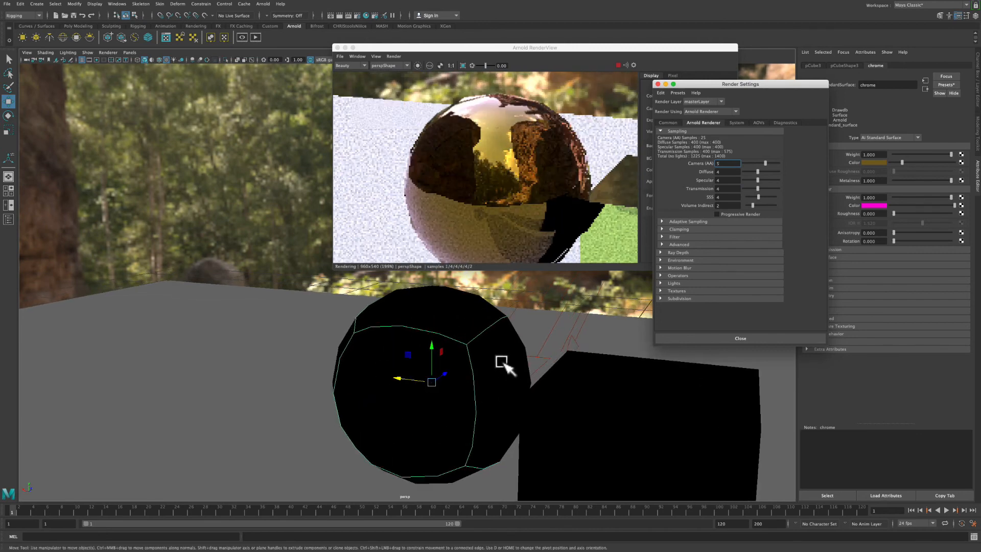
drag(746, 88, 237, 158)
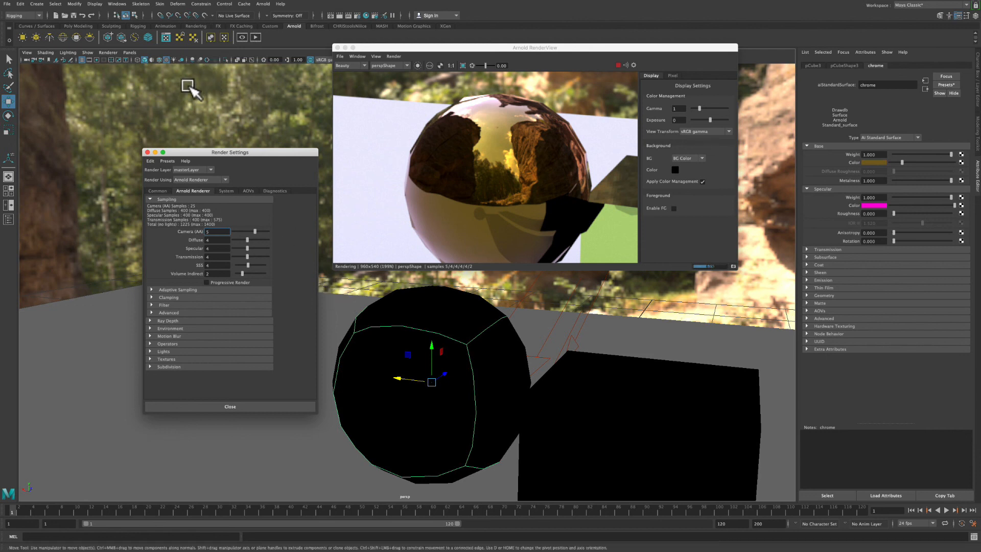
Add an Arnold area light to the scene and bring up the standard rendering tools.
click(22, 35)
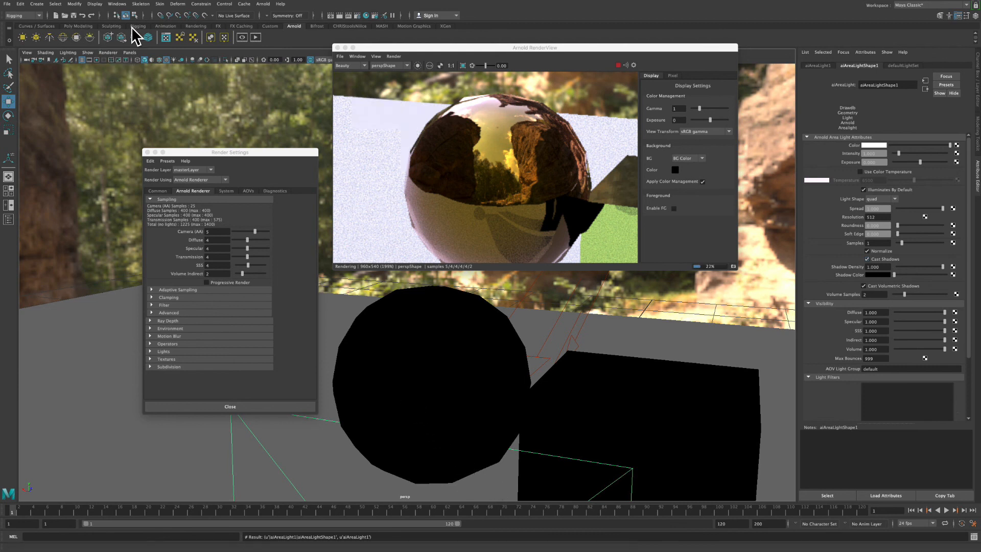
click(189, 25)
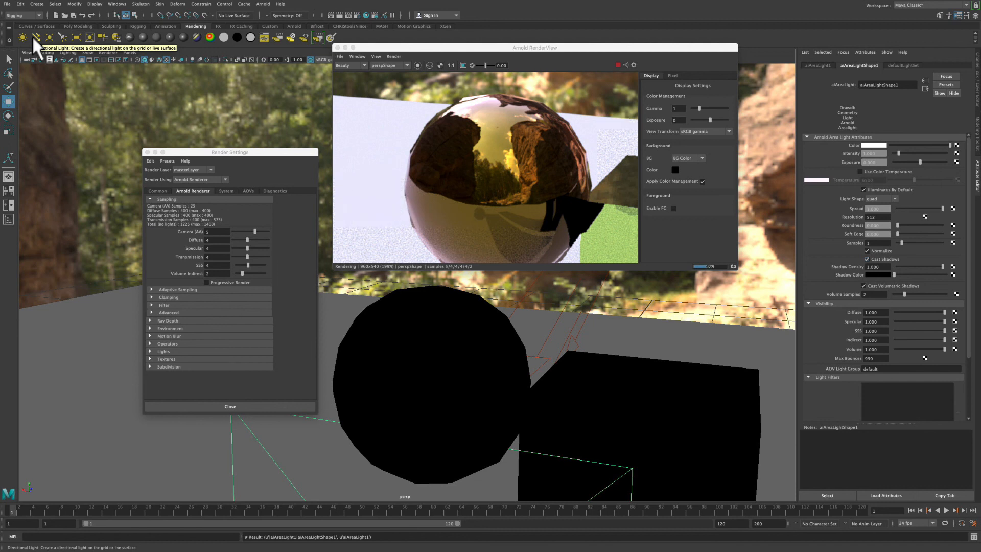
Select the sky dome light and open the HDR file texture connected to its color for review.
click(186, 121)
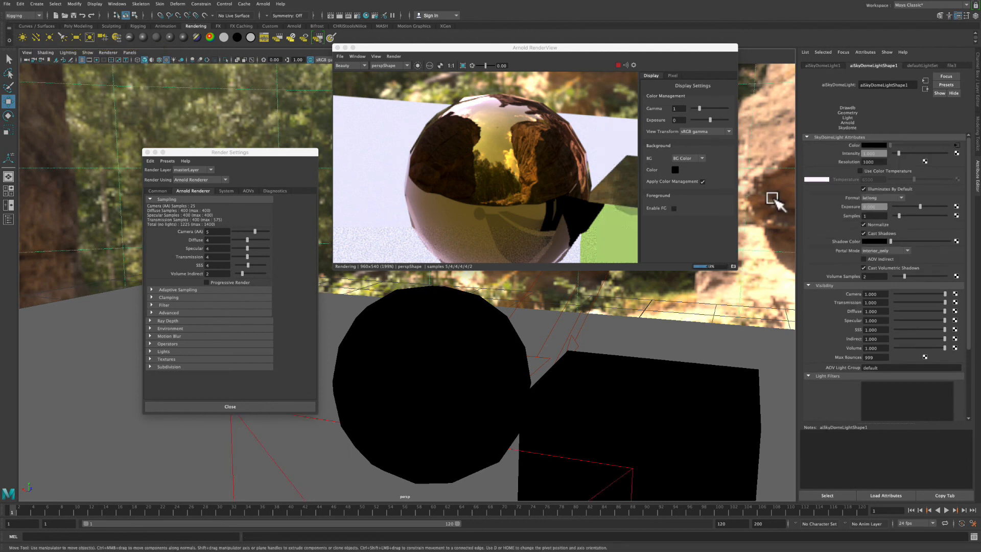
click(955, 145)
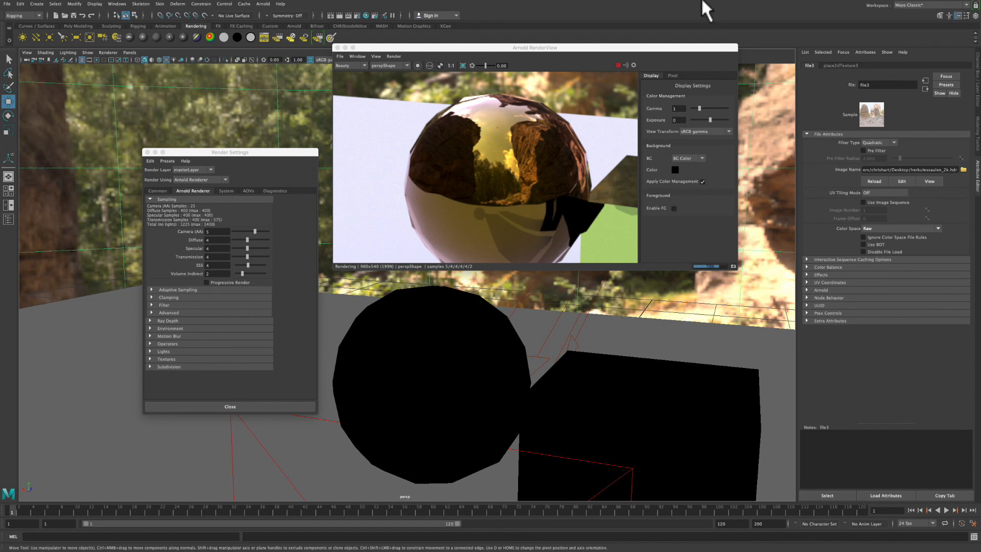
mouse_move(745, 5)
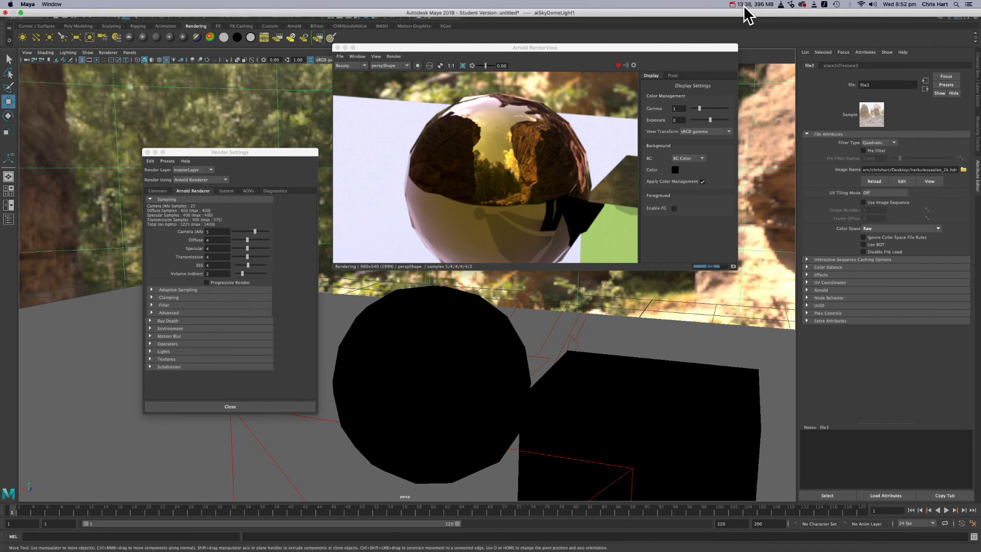
click(745, 5)
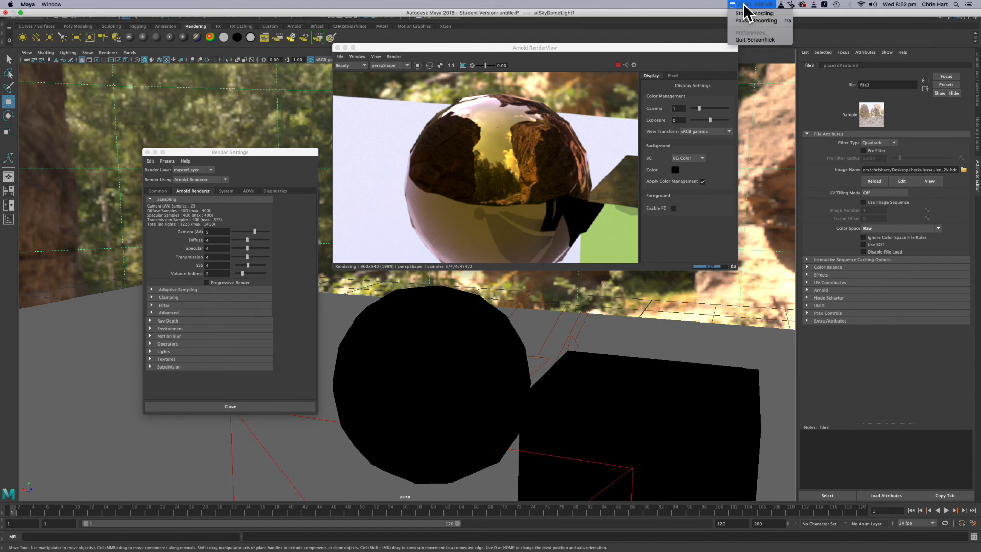